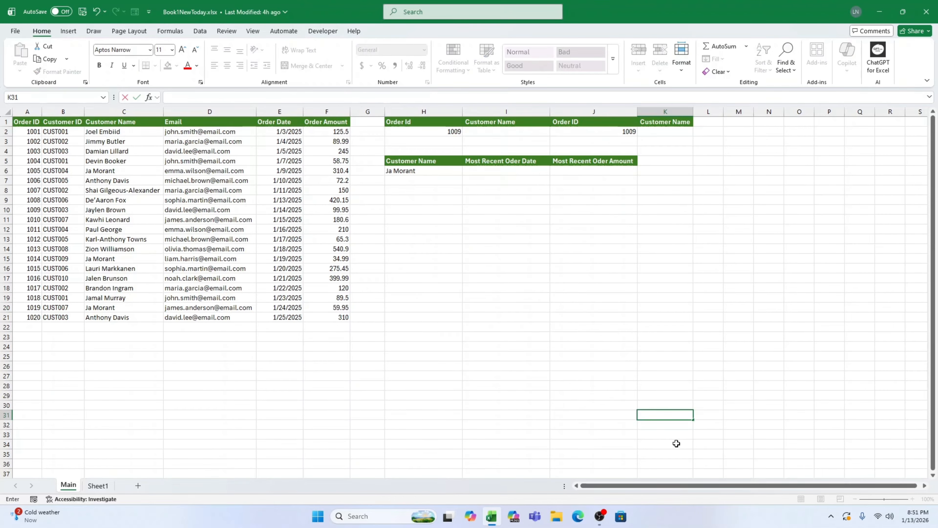
- Examine the order table in A1:F21, the lookup tables in H1:K6, and the Order ID column used for matching
left_click_drag(27, 122, 325, 323)
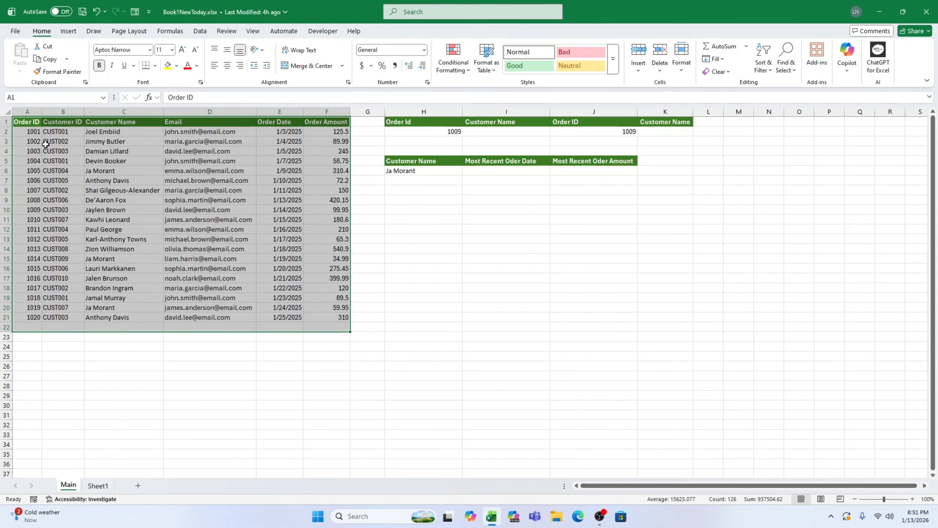
left_click_drag(26, 121, 341, 117)
left_click_drag(403, 122, 684, 199)
left_click(713, 328)
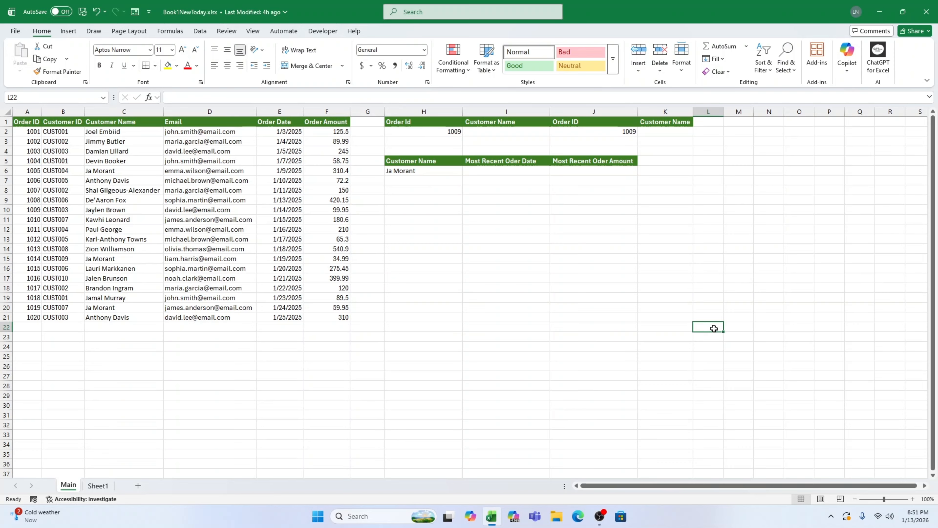
left_click(489, 130)
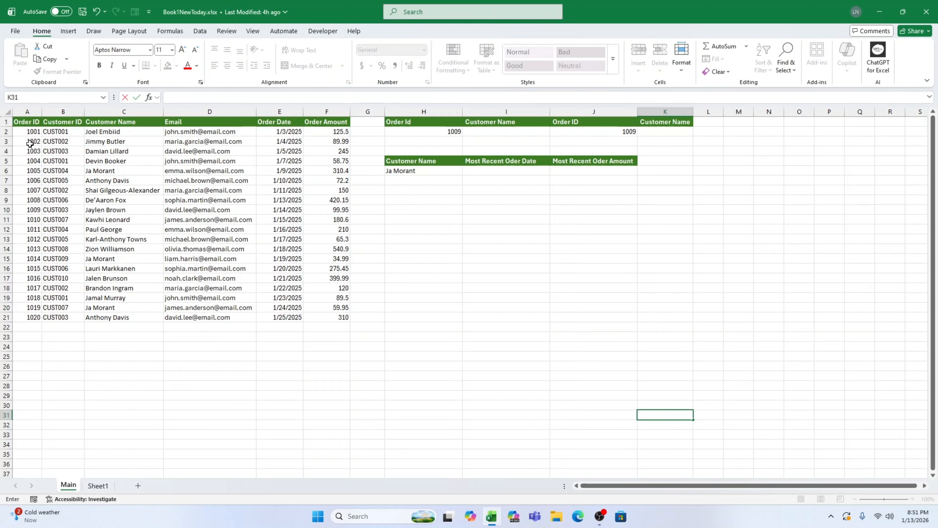
left_click(29, 117)
left_click_drag(30, 118, 325, 322)
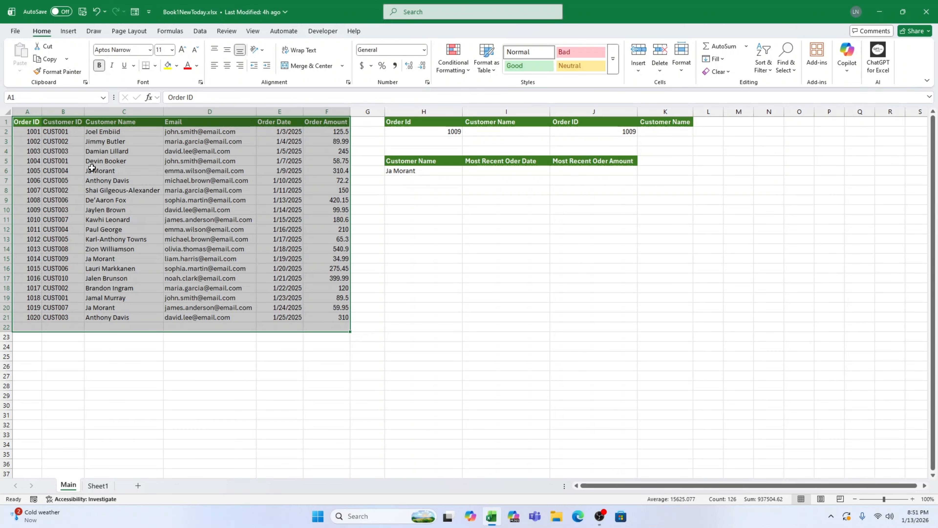
left_click_drag(24, 122, 343, 120)
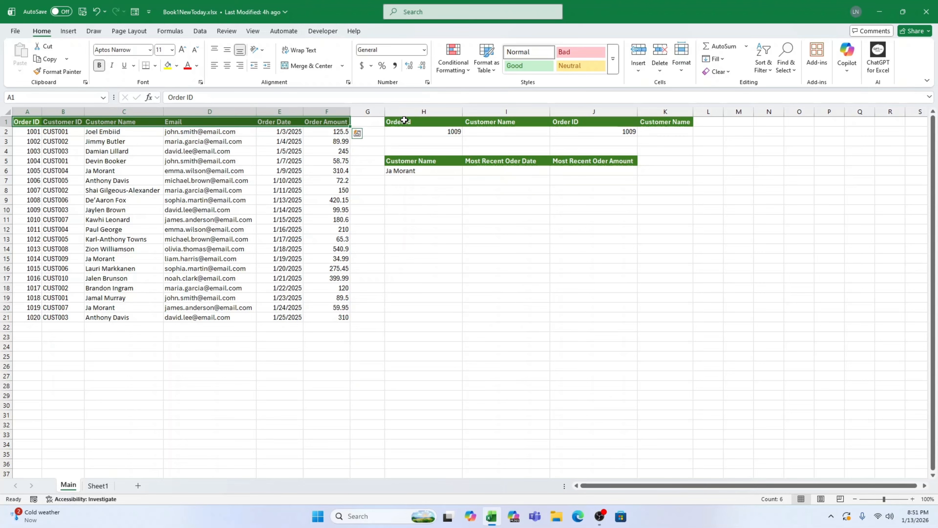
left_click_drag(404, 120, 679, 186)
left_click(714, 328)
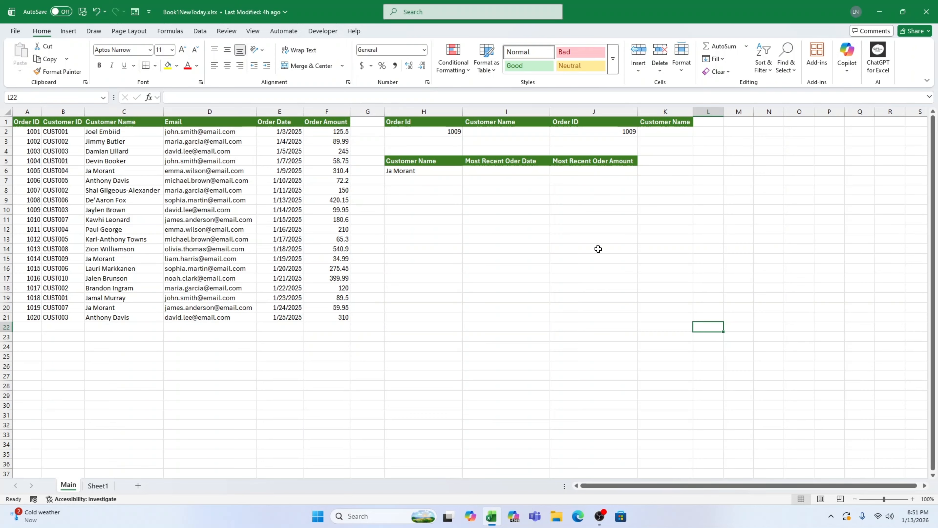
left_click(489, 130)
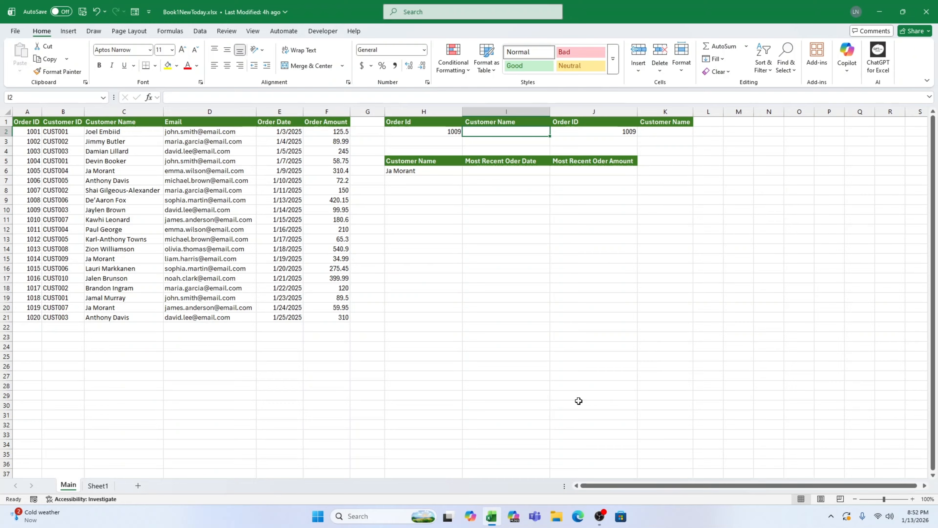
left_click(422, 130)
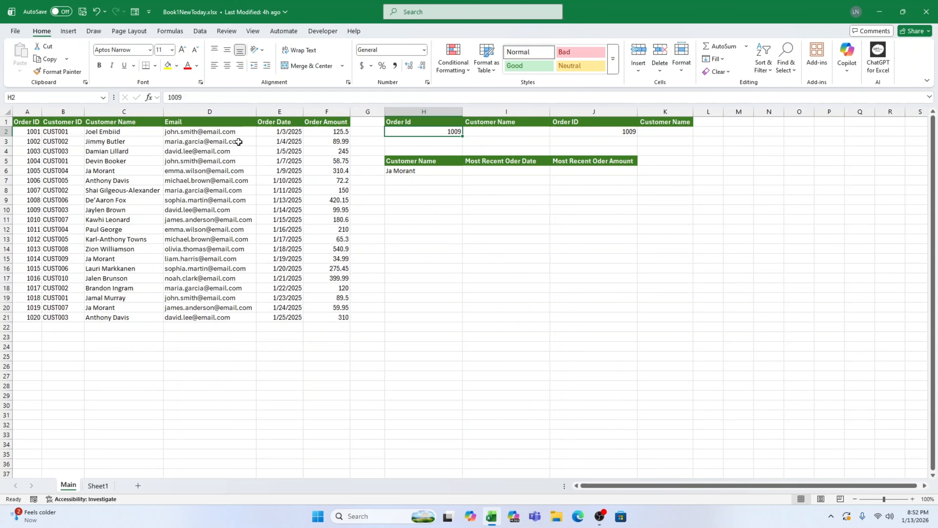
left_click(33, 111)
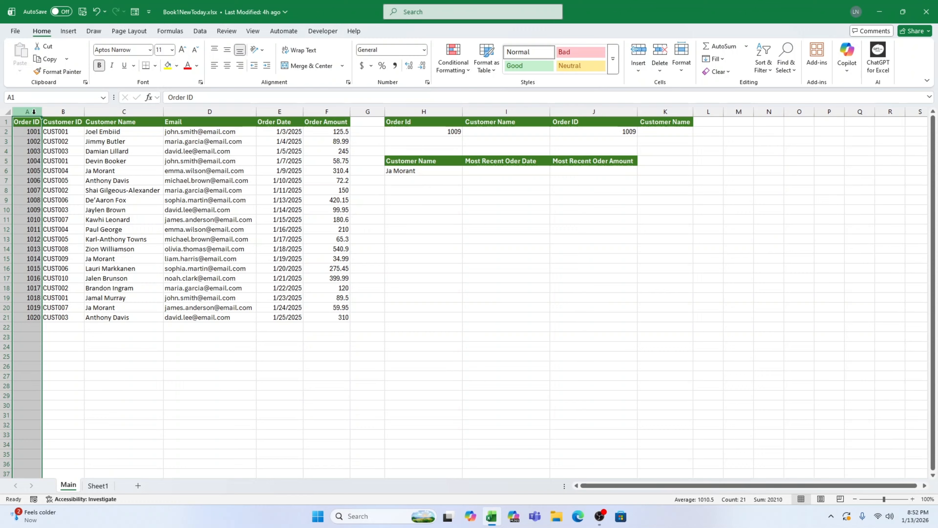
- Begin a VLOOKUP formula in I2 that uses the order ID in H2 as the lookup value
left_click(499, 129)
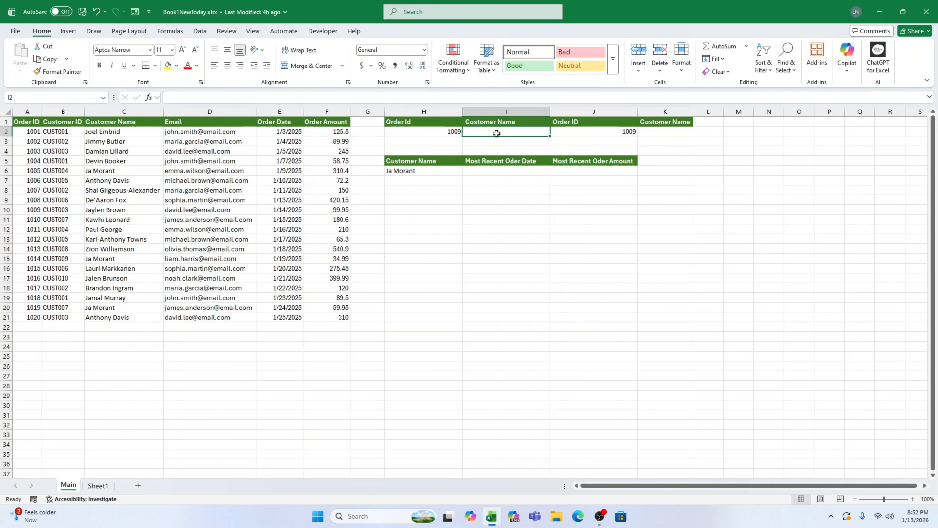
type("=")
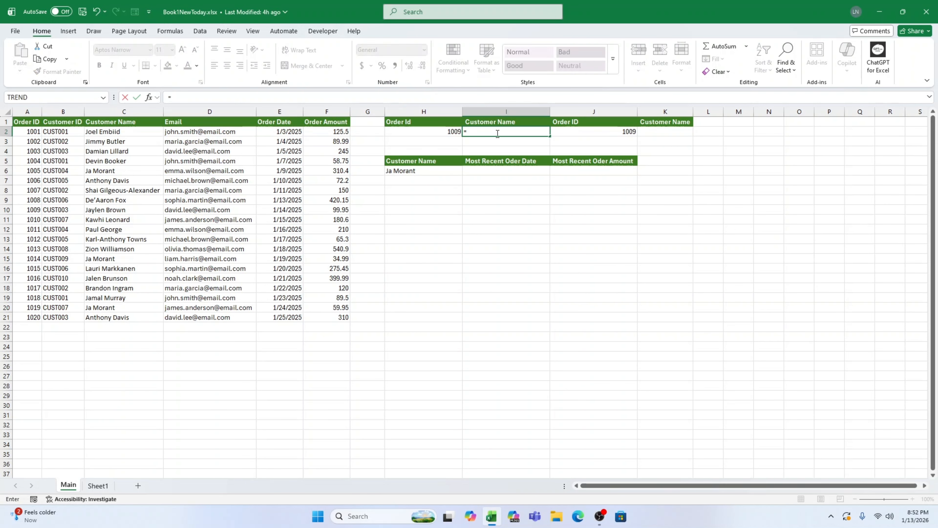
type("VLOO")
key("Tab")
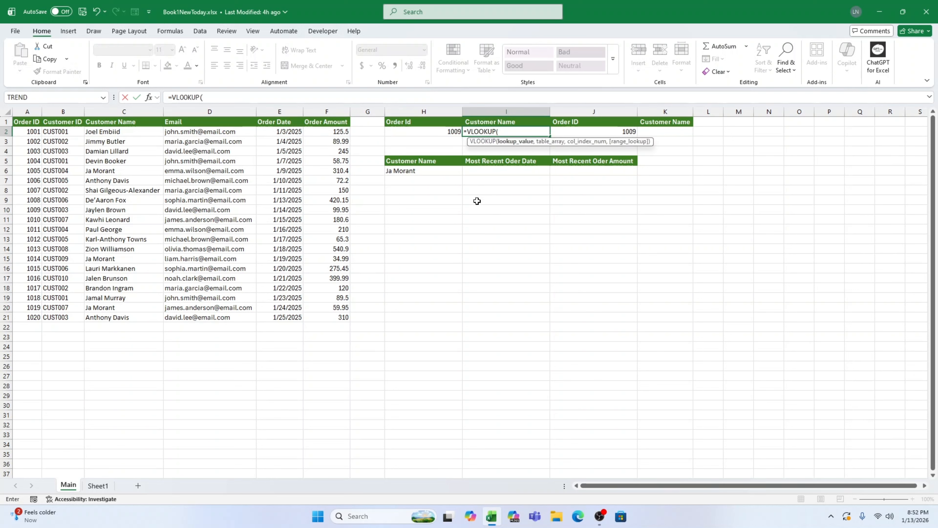
left_click(430, 132)
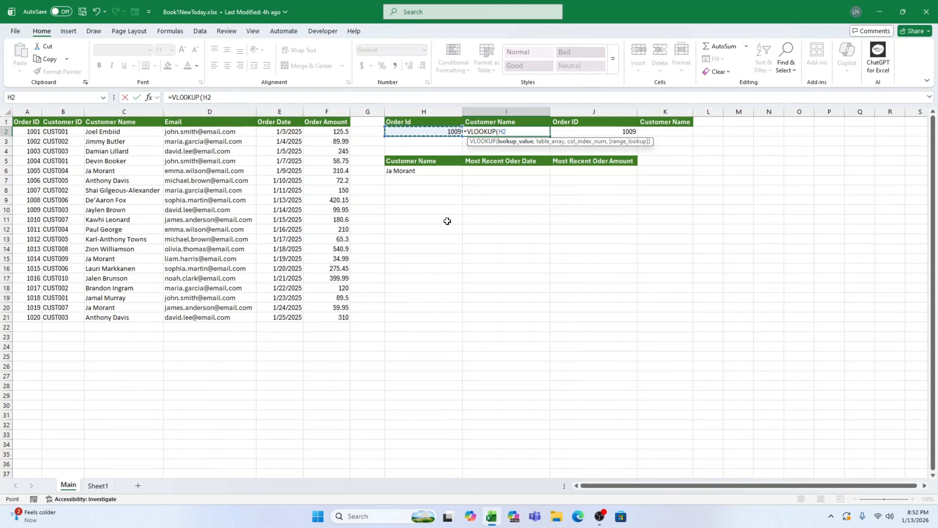
type(",")
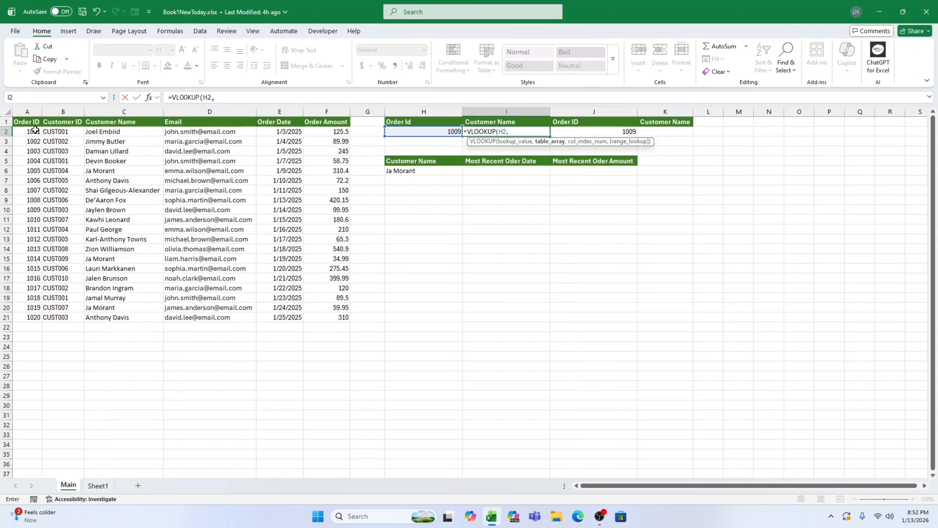
- Complete the VLOOKUP with table array A2:F21, column index 3 and FALSE for an exact match, and check it against the order 1009 row
left_click_drag(35, 130, 348, 319)
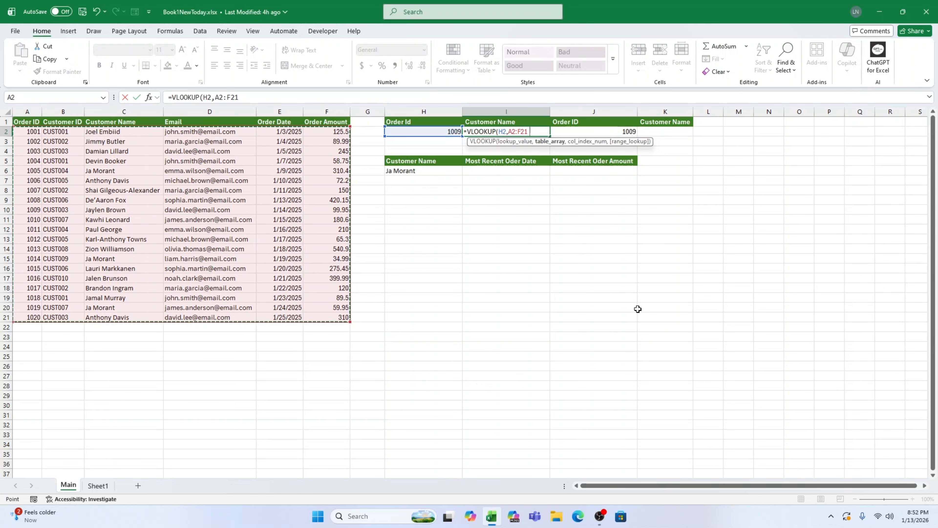
type(",")
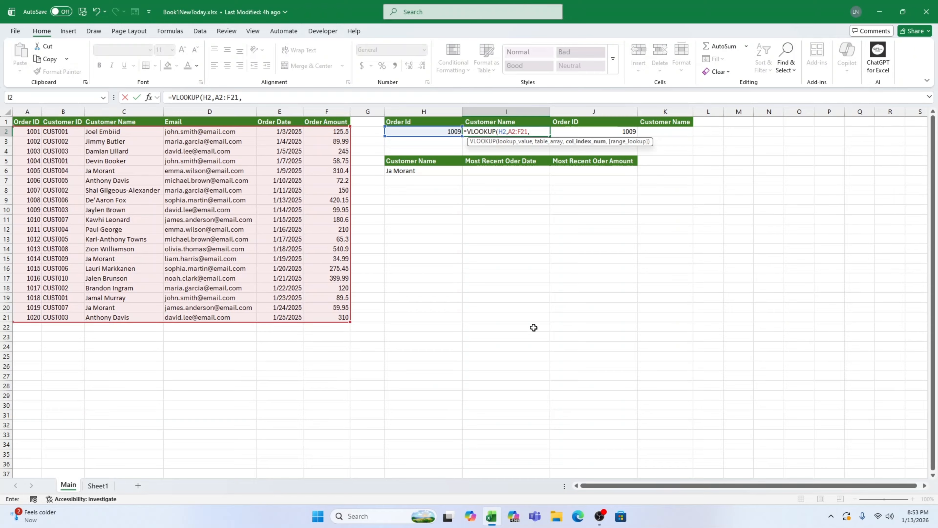
type(",")
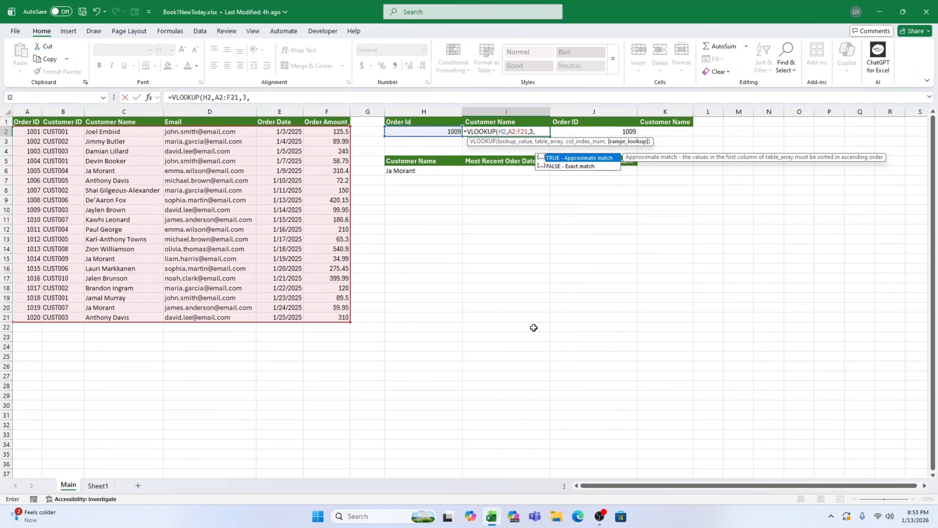
key("Down")
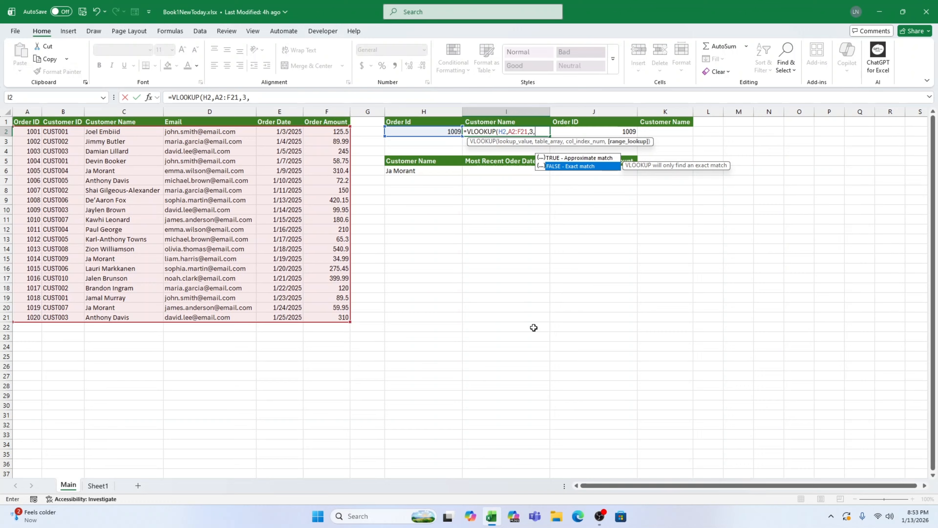
left_click(539, 131)
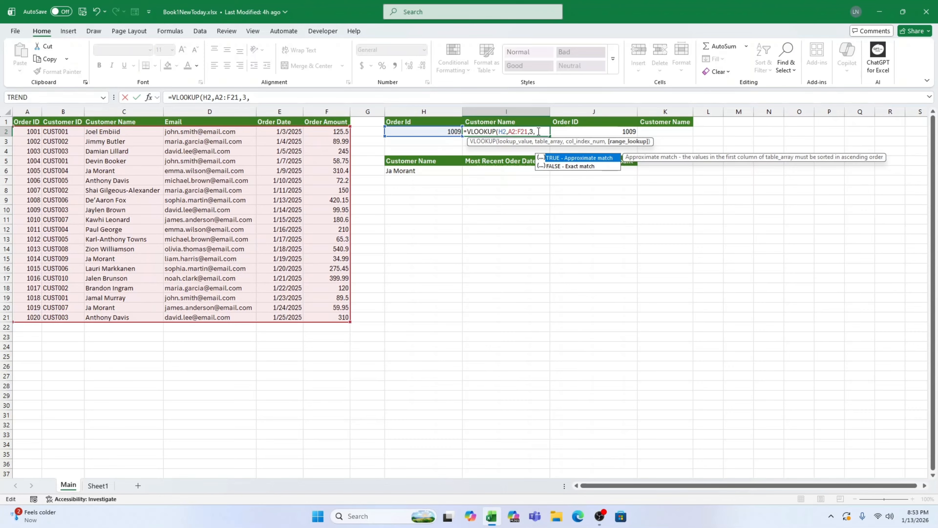
key("Down")
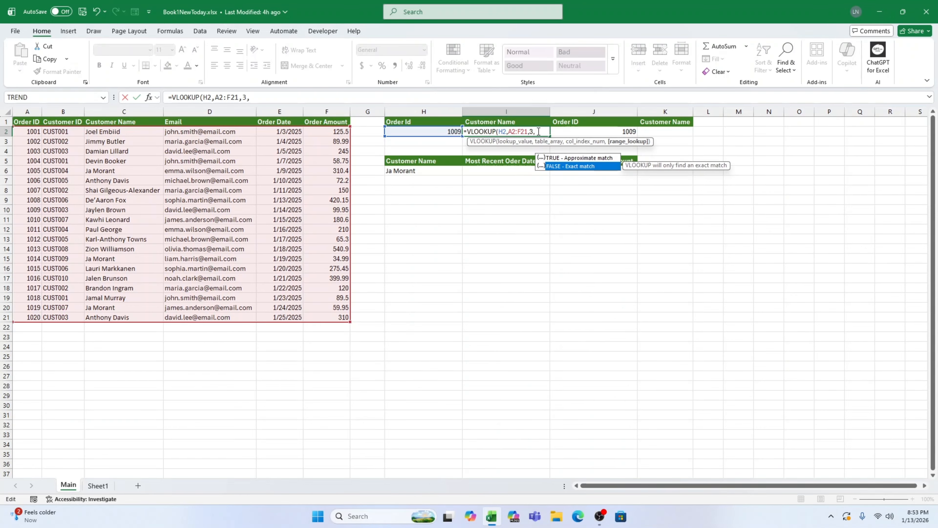
key("Tab")
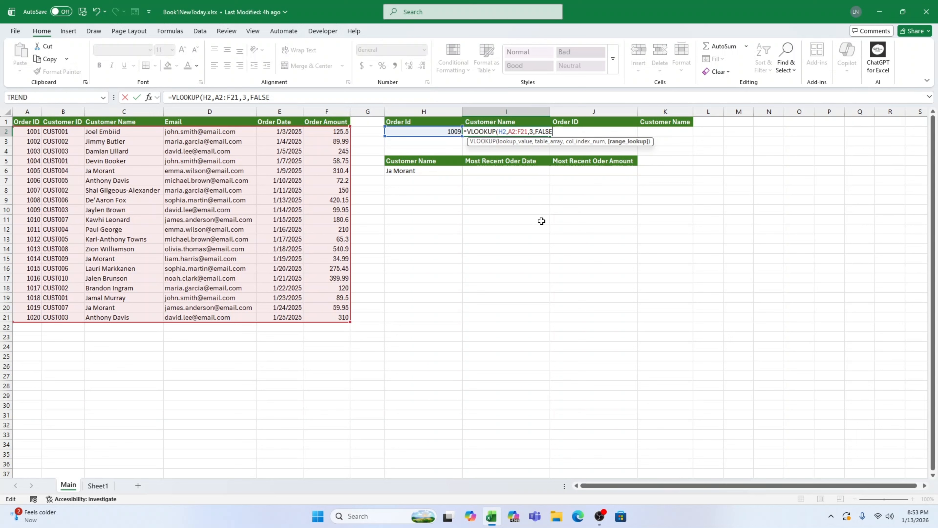
type(")")
key("Return")
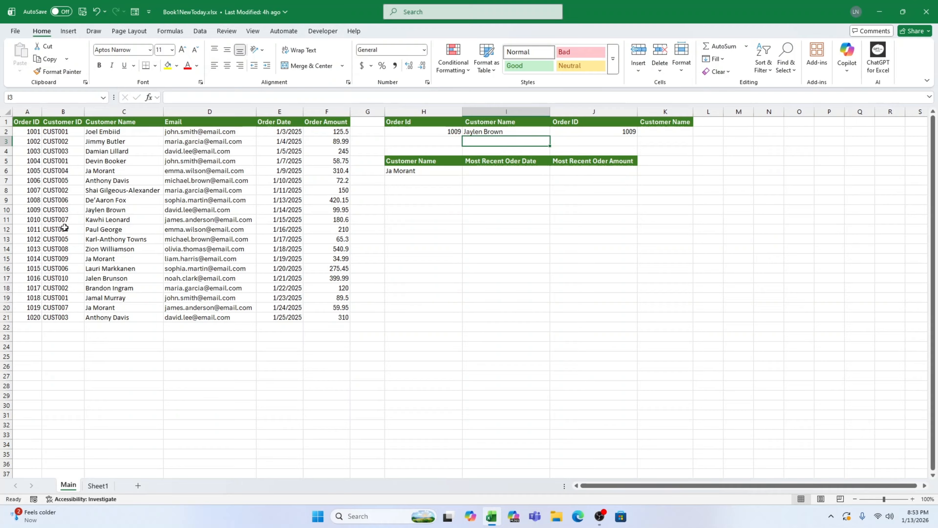
left_click_drag(28, 211, 339, 208)
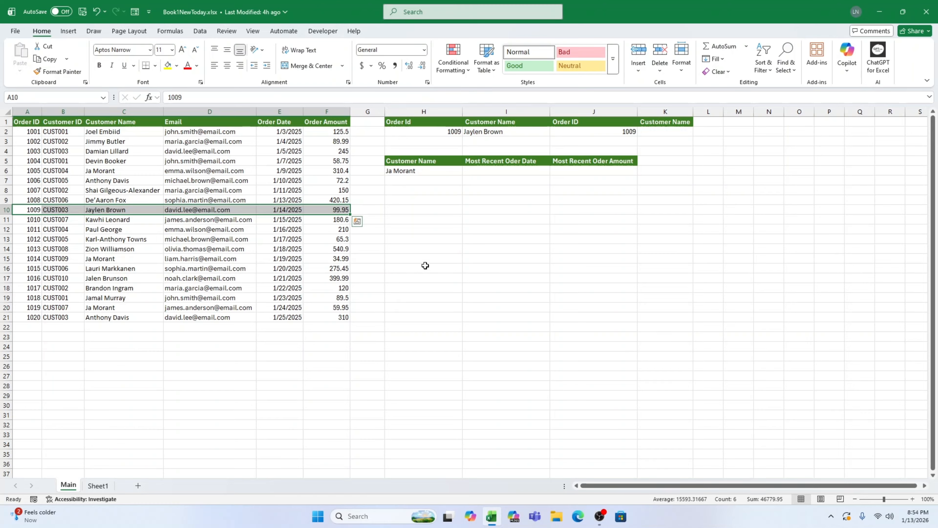
- Begin an XLOOKUP formula in K2 that uses the order ID in J2 as the lookup value
left_click(670, 131)
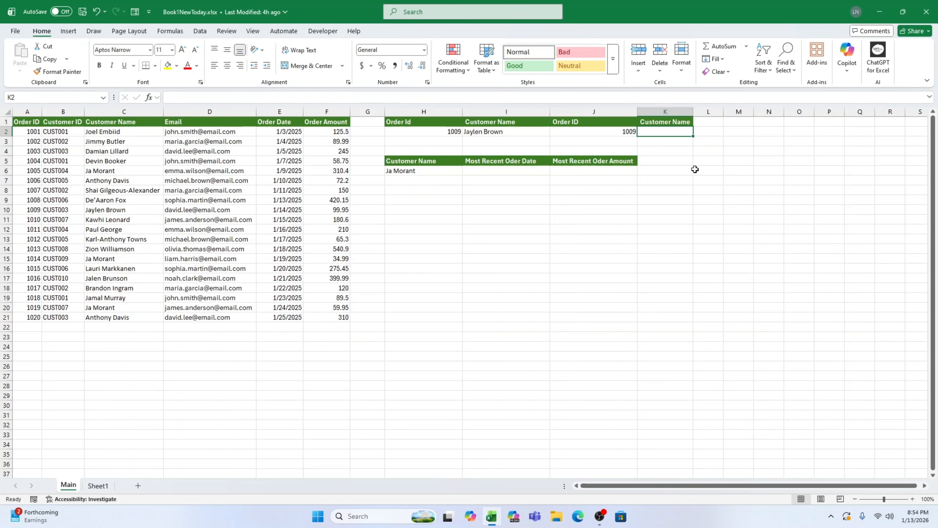
type("=")
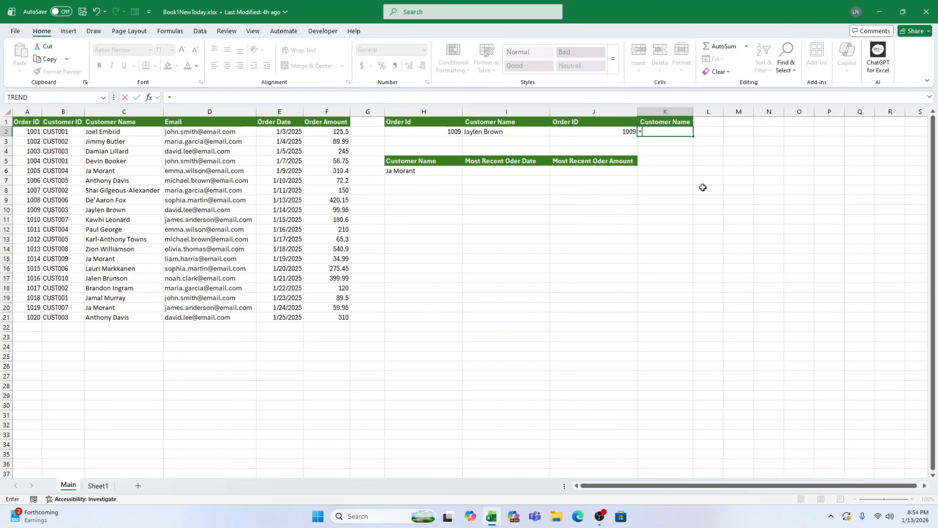
type("XLOO")
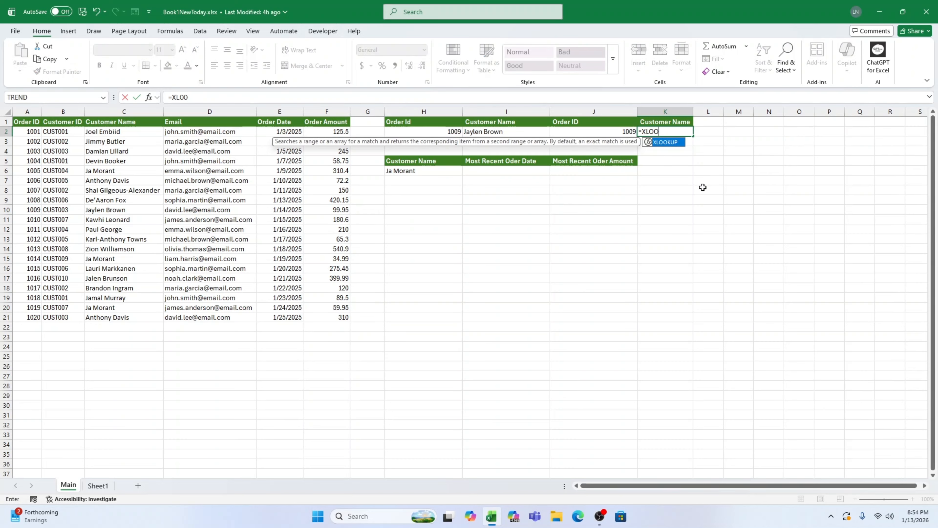
key("Tab")
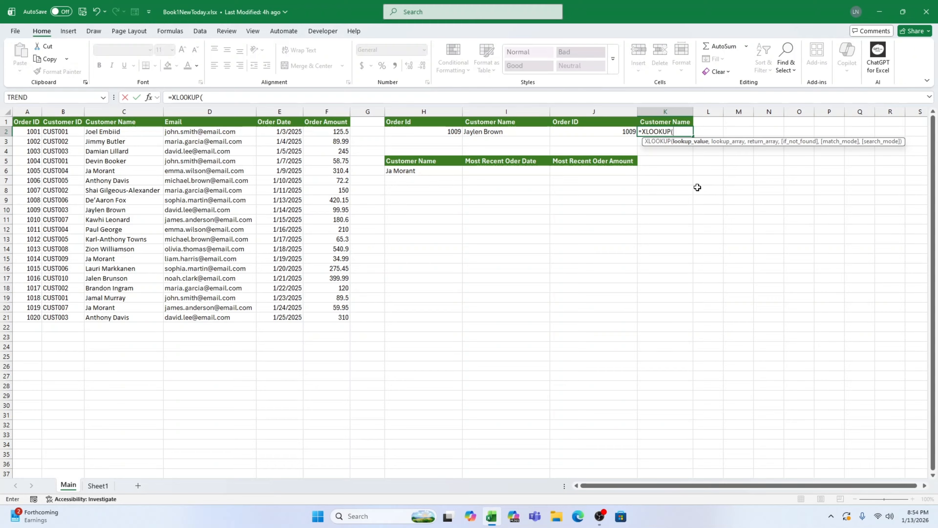
left_click(616, 131)
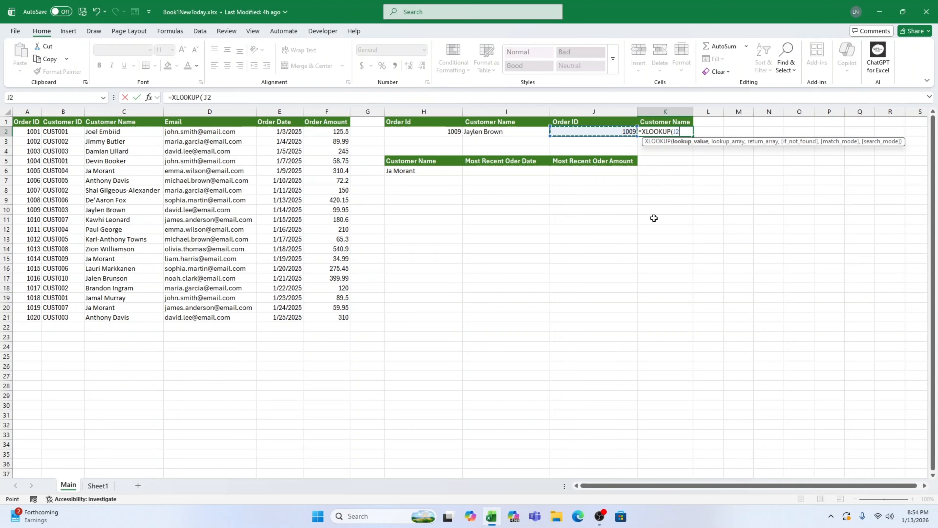
type(",")
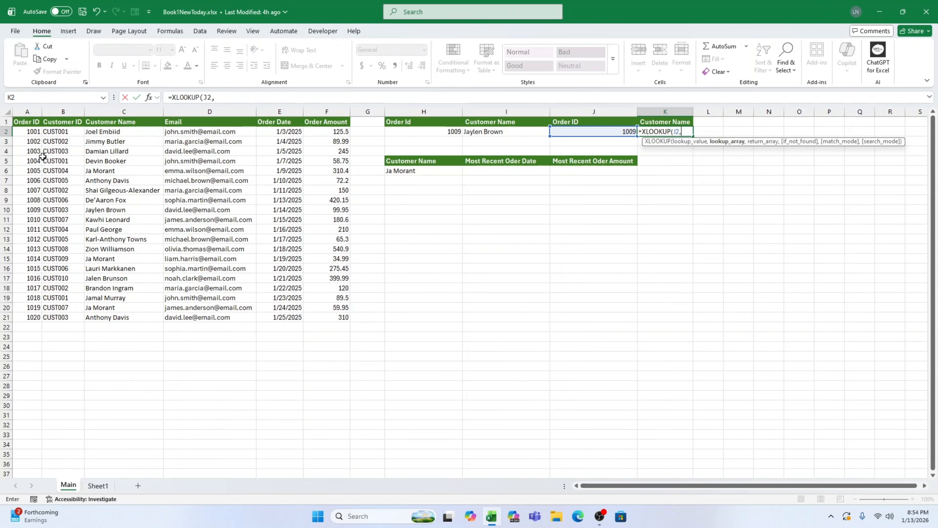
- Set A2:A21 as the XLOOKUP's lookup array and C2:C21 as its return array
left_click_drag(33, 131, 34, 319)
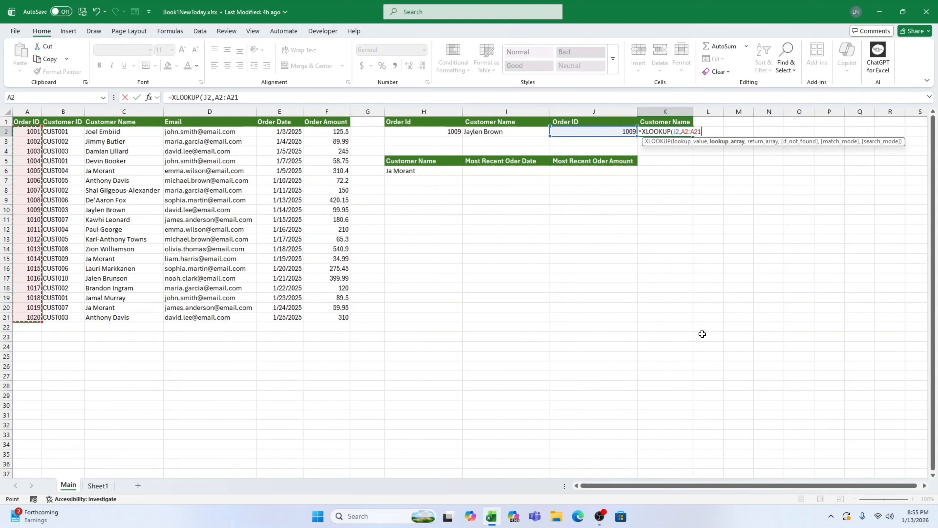
type(",")
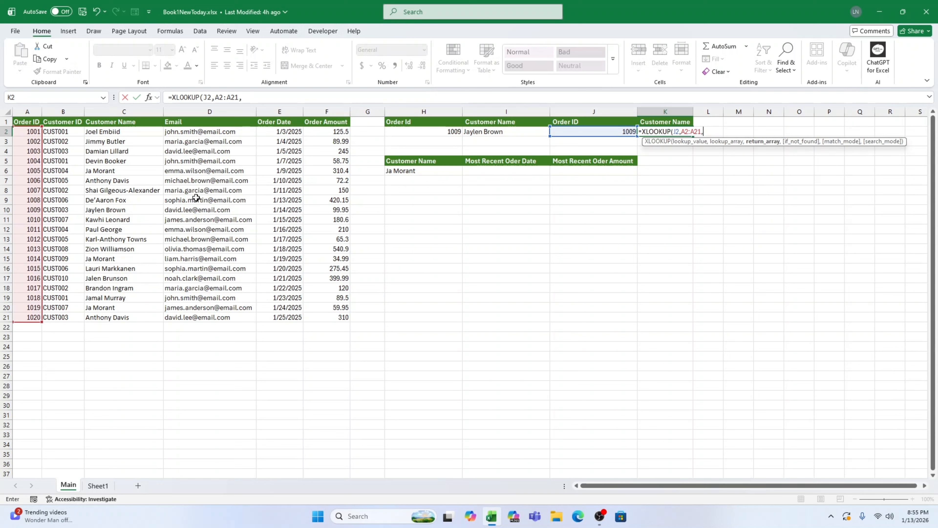
left_click_drag(125, 132, 139, 316)
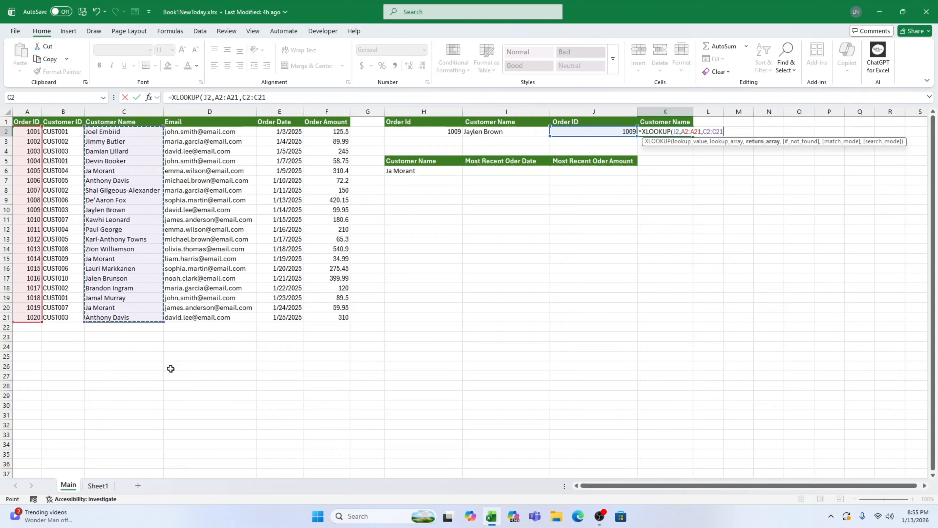
type(",")
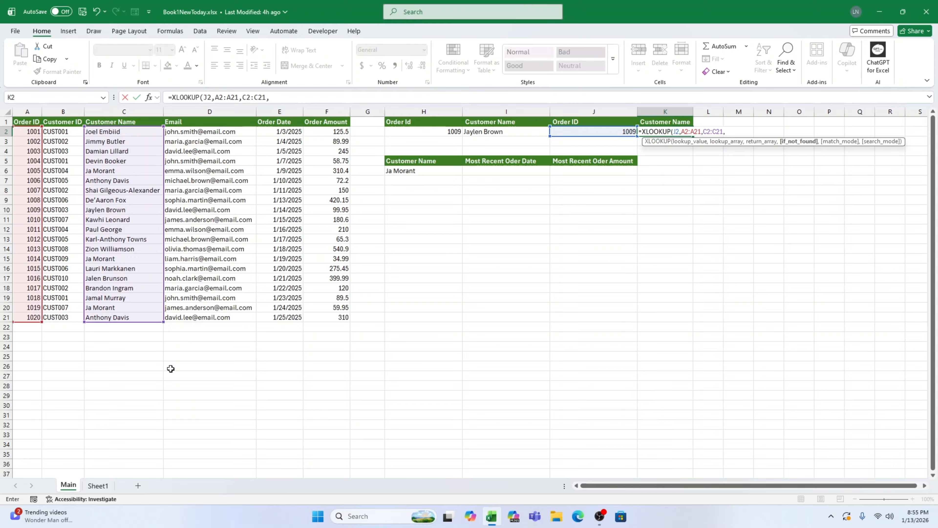
- Complete the XLOOKUP in K2 with an empty string ("") if not found and match mode 0 for an exact match
type("\"\",")
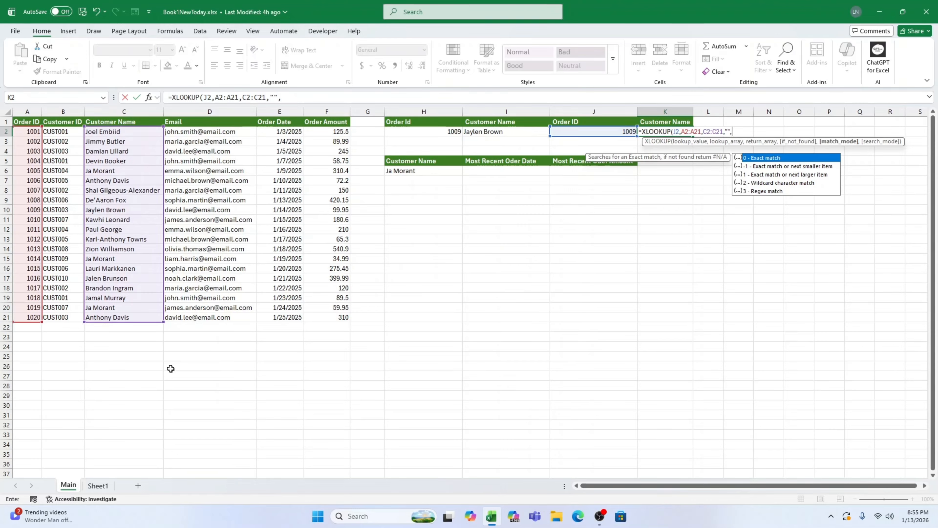
key("Down")
key("Down")
key("Down")
key("Down")
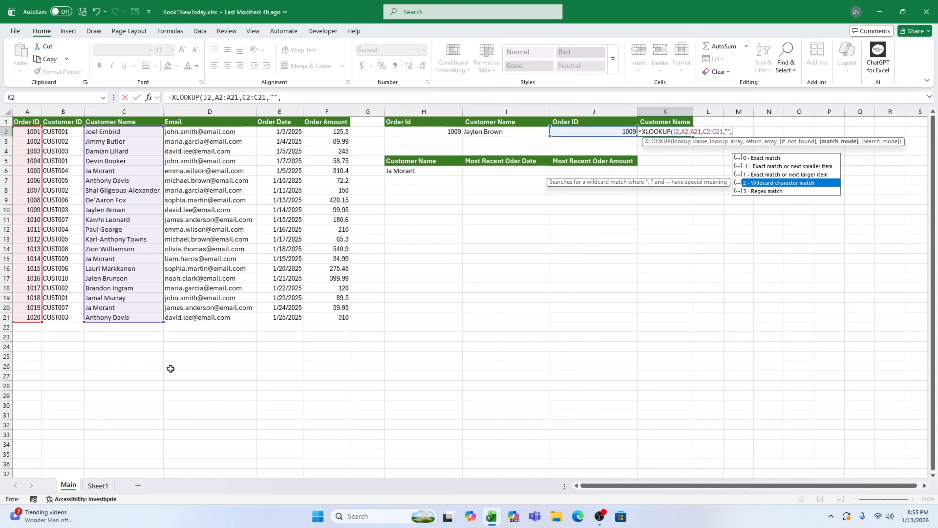
key("Up")
key("Up")
key("Up")
key("Up")
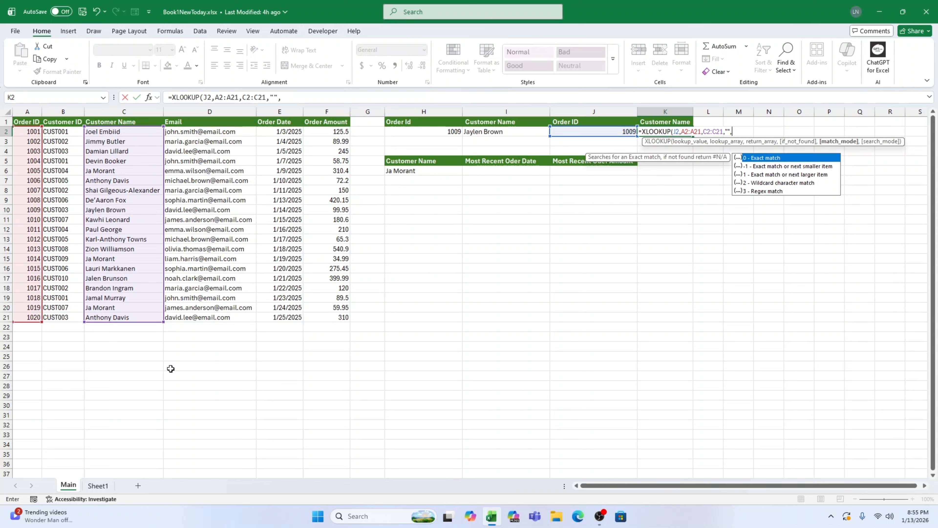
key("Tab")
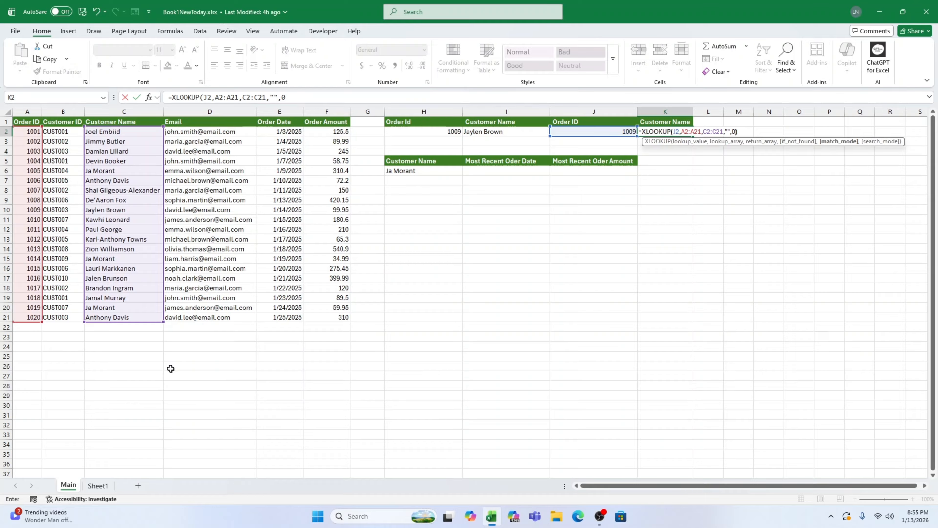
key("Return")
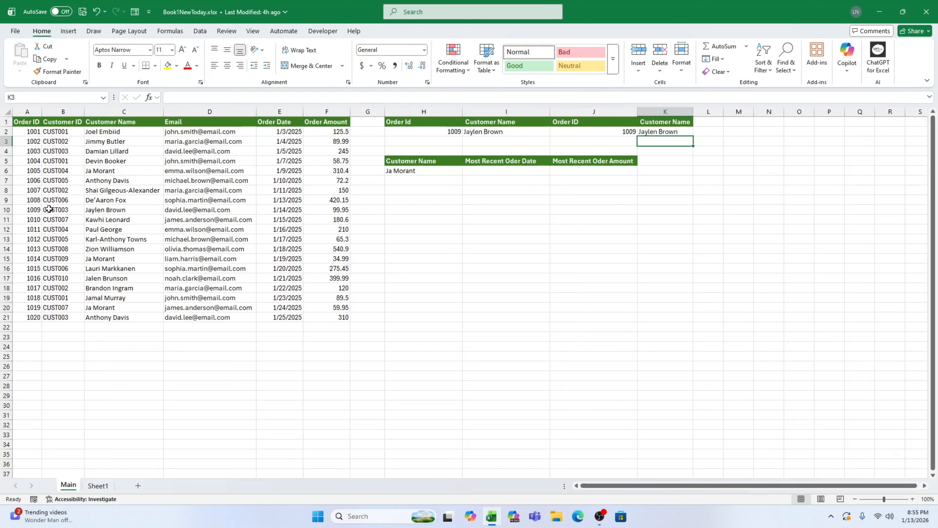
- Check the XLOOKUP result in K2 against the order 1009 row and the VLOOKUP in I2
left_click_drag(35, 209, 342, 211)
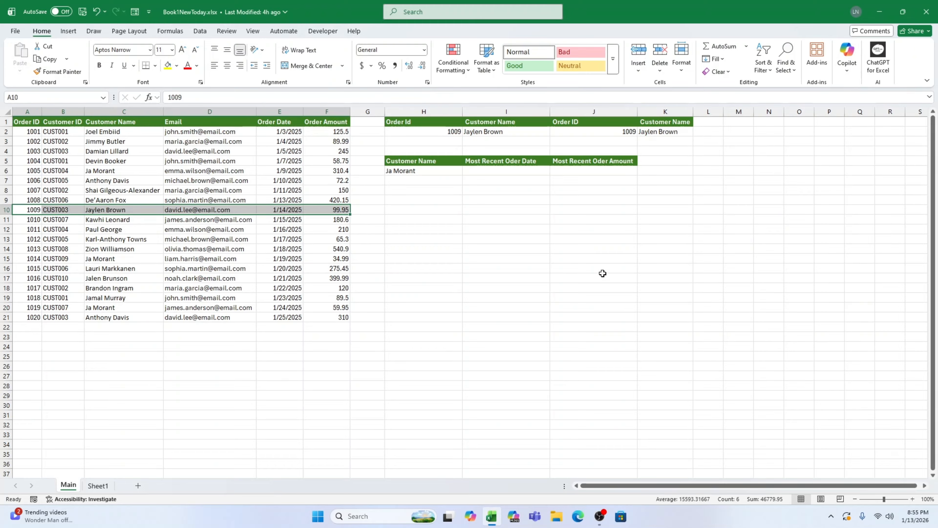
left_click(664, 132)
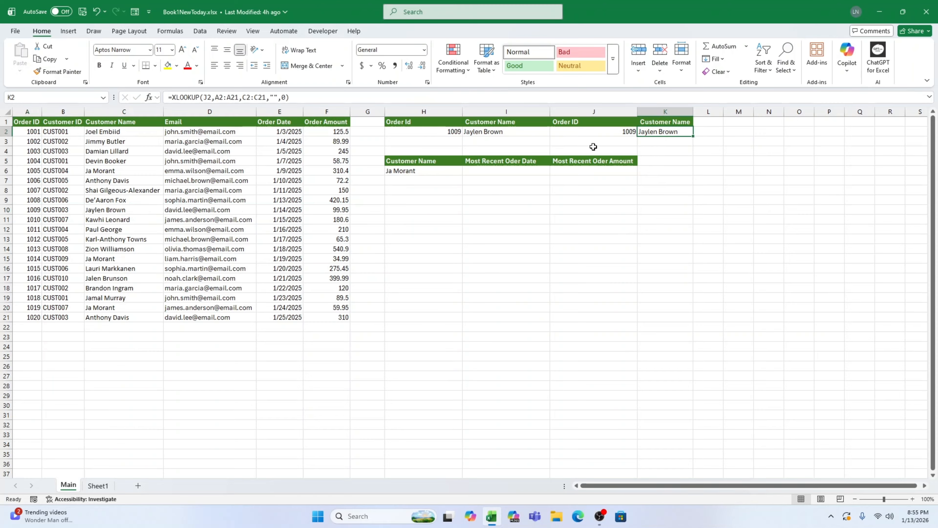
left_click(492, 132)
left_click(678, 204)
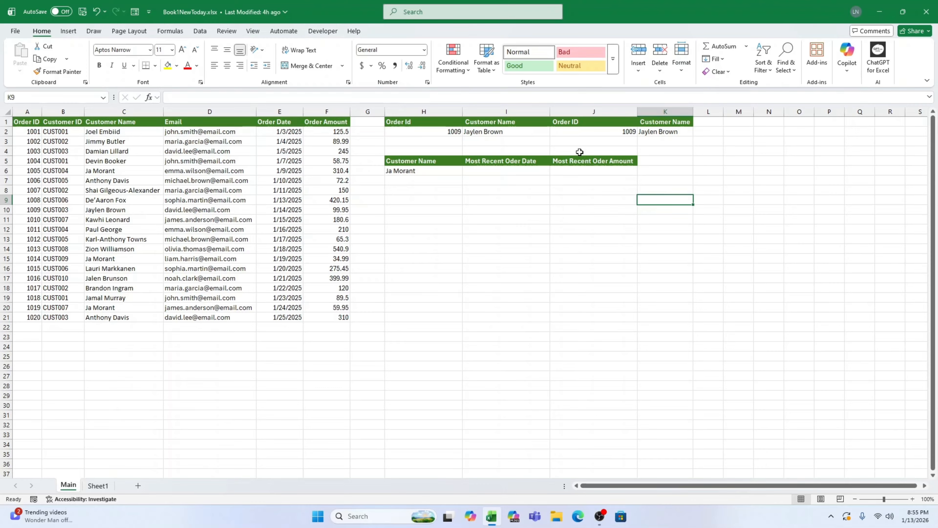
- Examine the table array in the VLOOKUP formula in I2 without changing the formula
left_click(541, 131)
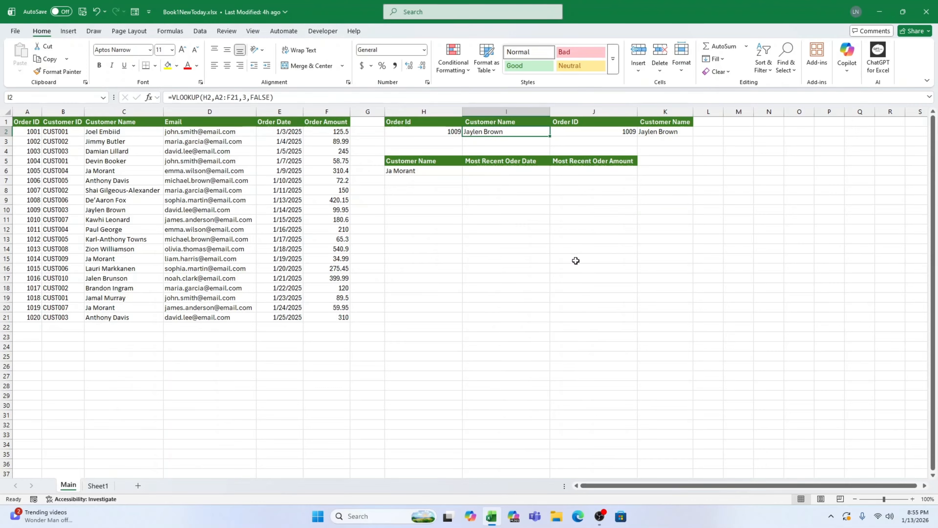
double_click(525, 132)
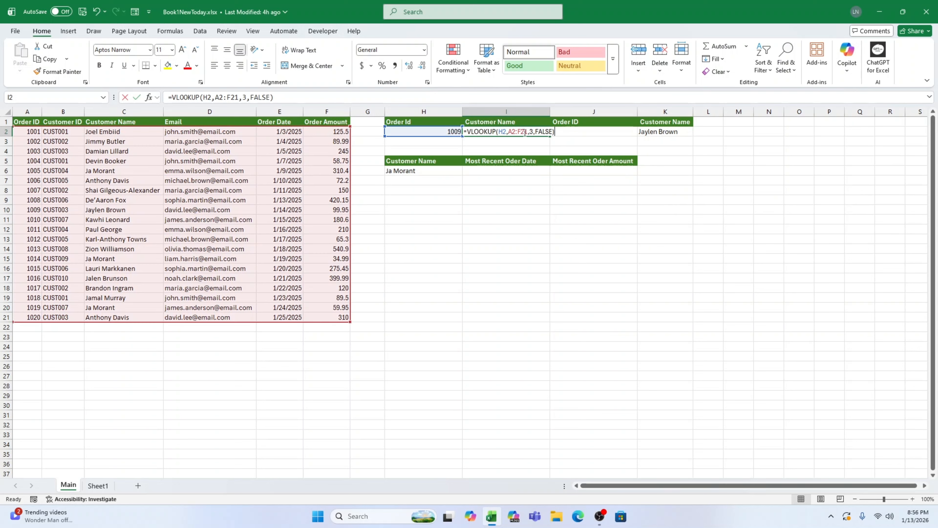
left_click_drag(528, 131, 508, 131)
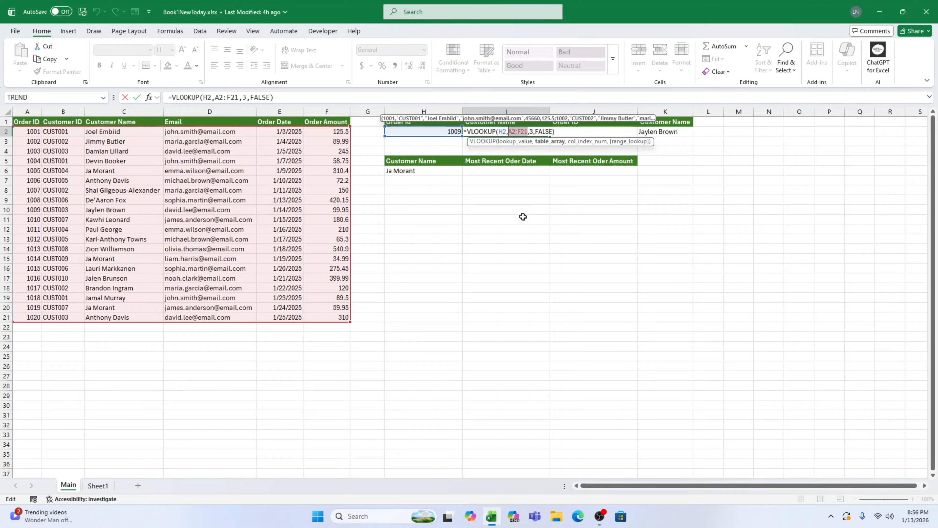
key("Return")
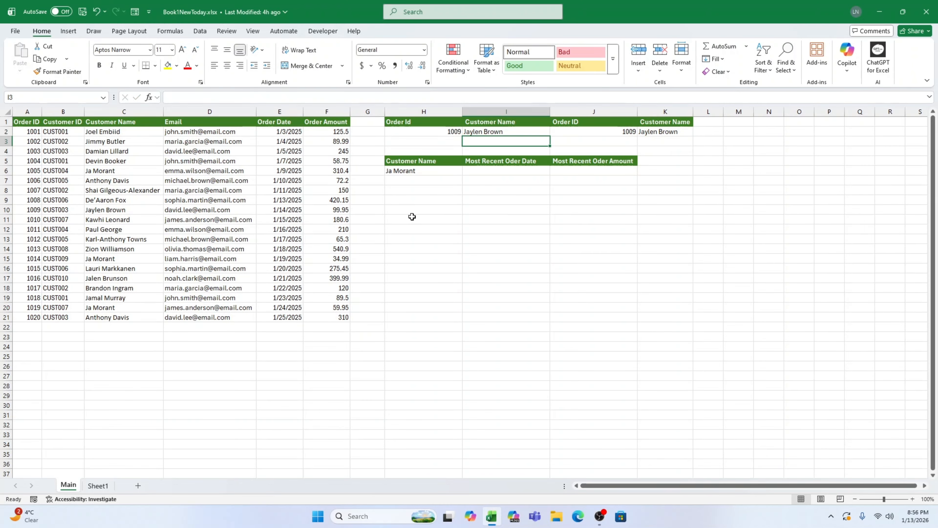
- Move the Order ID column from the start of the table to between the Email and Order Date columns
left_click(27, 111)
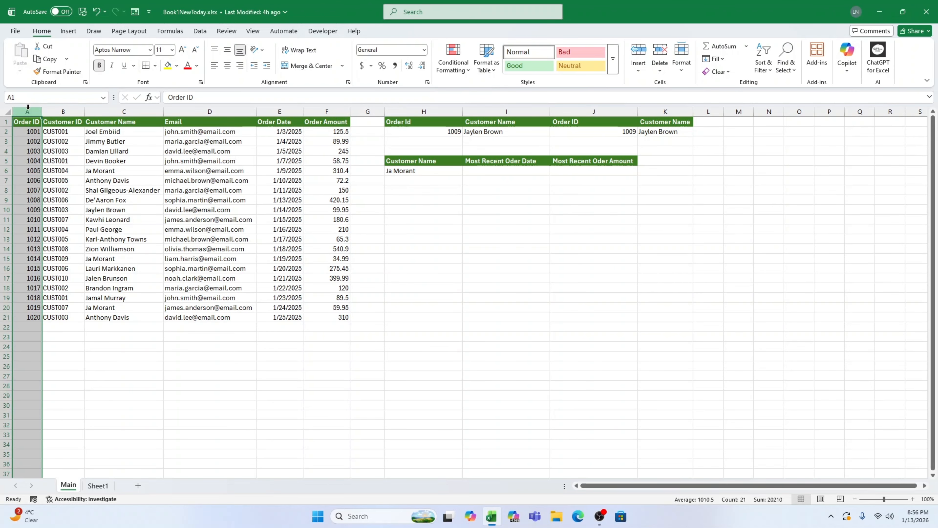
right_click(28, 111)
key("Escape")
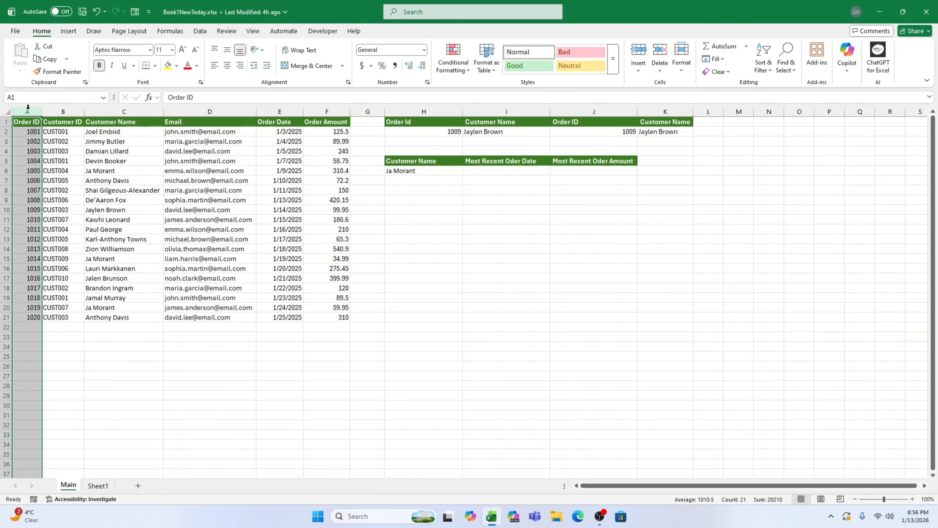
key("ctrl+a")
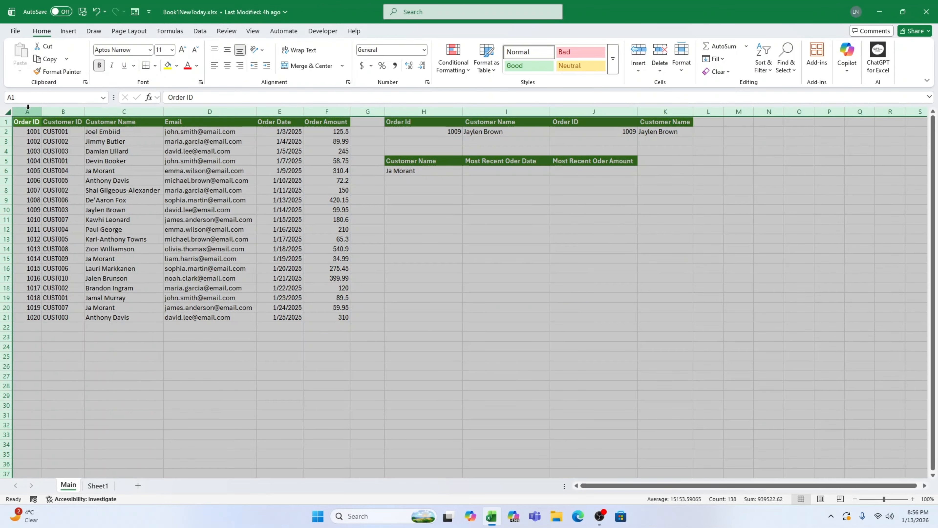
left_click(28, 109)
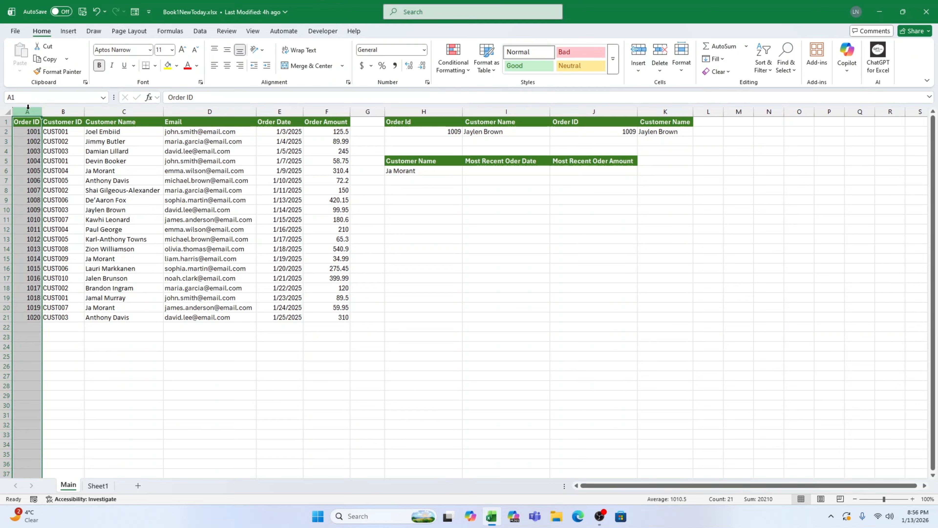
key("ctrl+c")
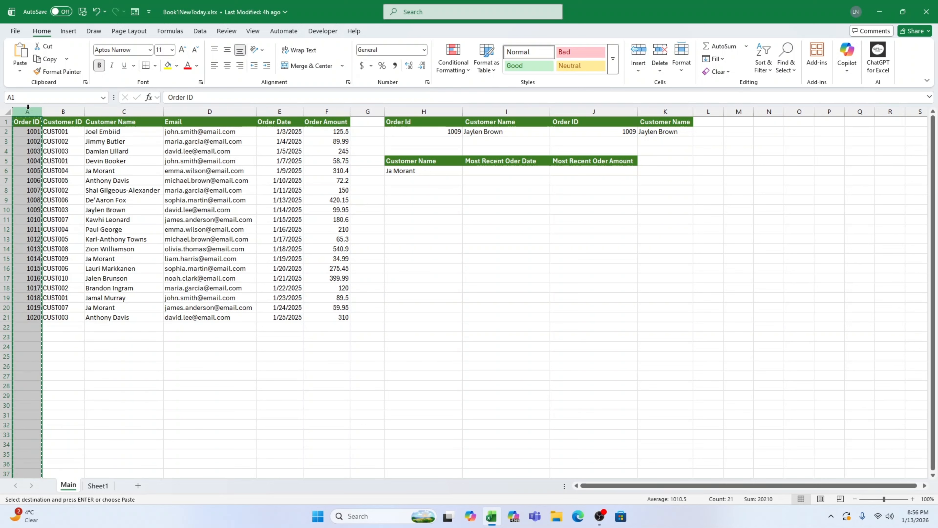
left_click(277, 111)
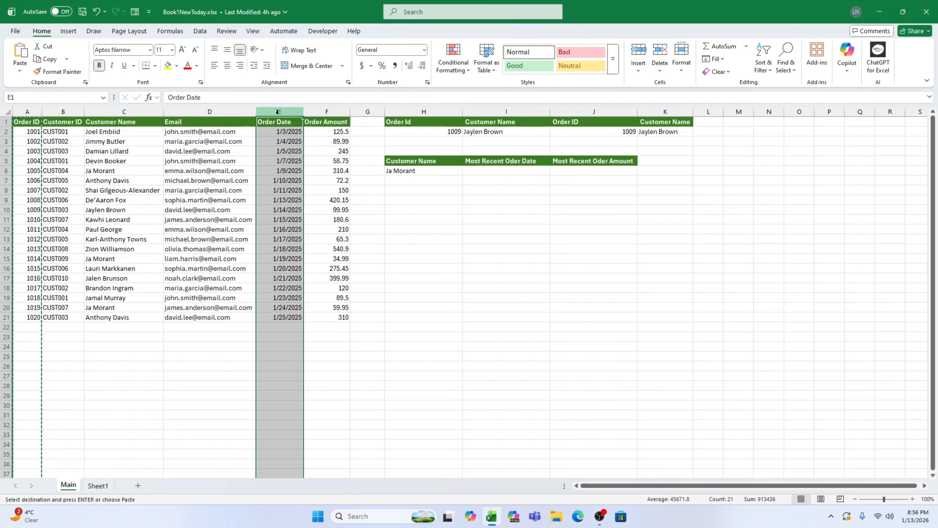
key("ctrl+shift+equal")
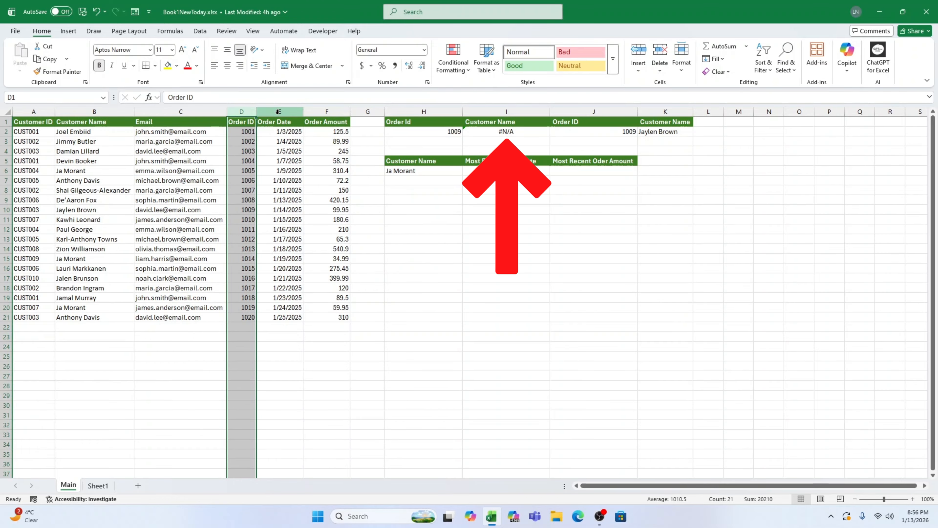
- Compare the VLOOKUP's table array in I2 with the Customer ID and moved Order ID columns, and review the XLOOKUP's ranges in K2
left_click(521, 133)
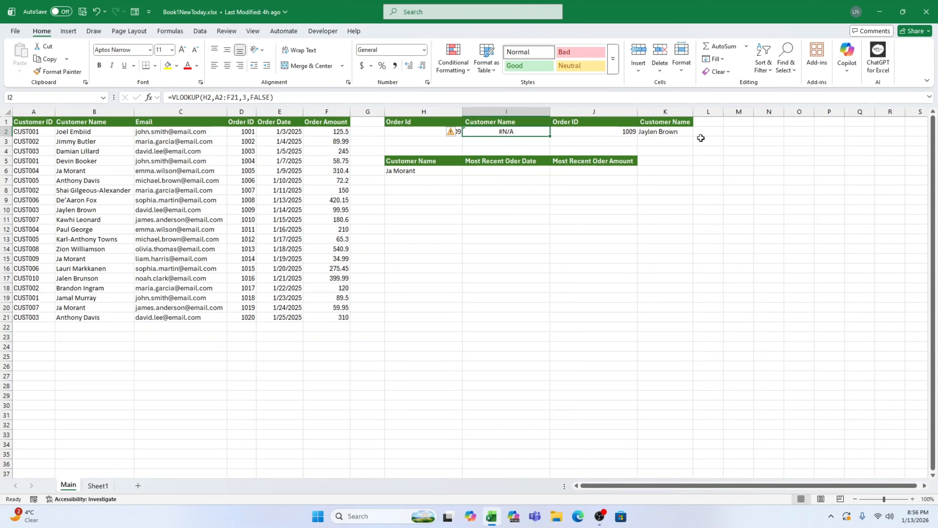
left_click(536, 220)
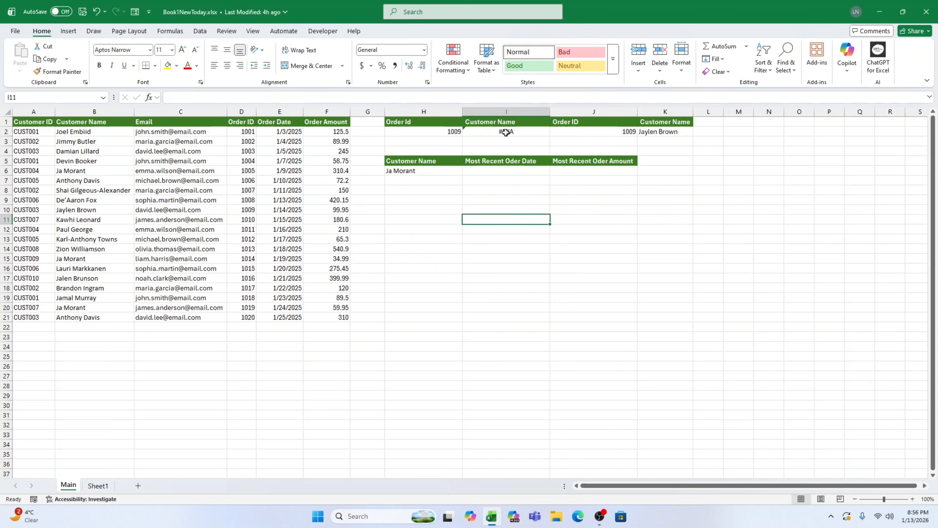
left_click_drag(26, 135, 30, 319)
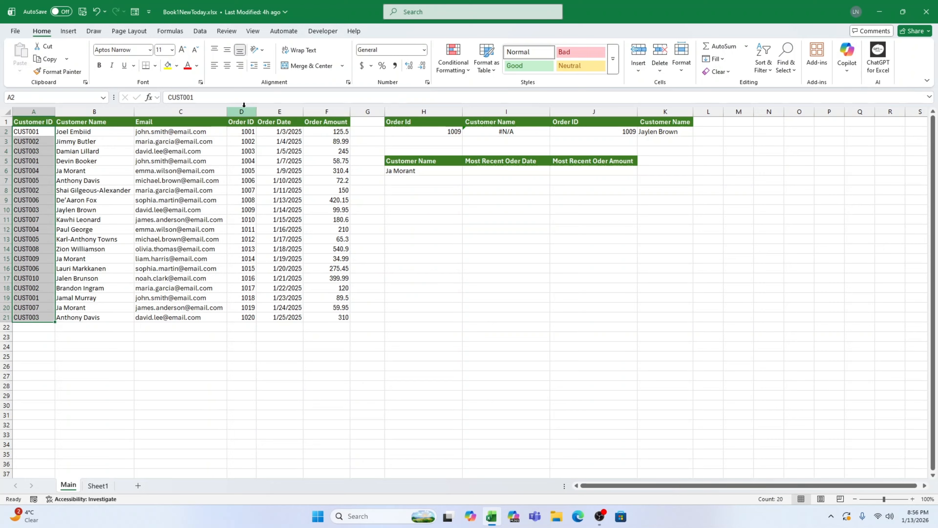
left_click_drag(242, 122, 254, 319)
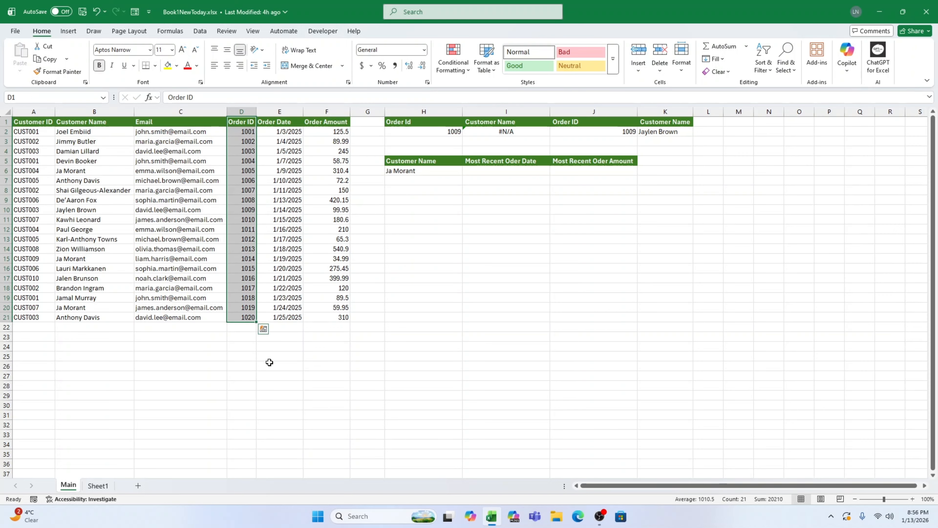
double_click(497, 132)
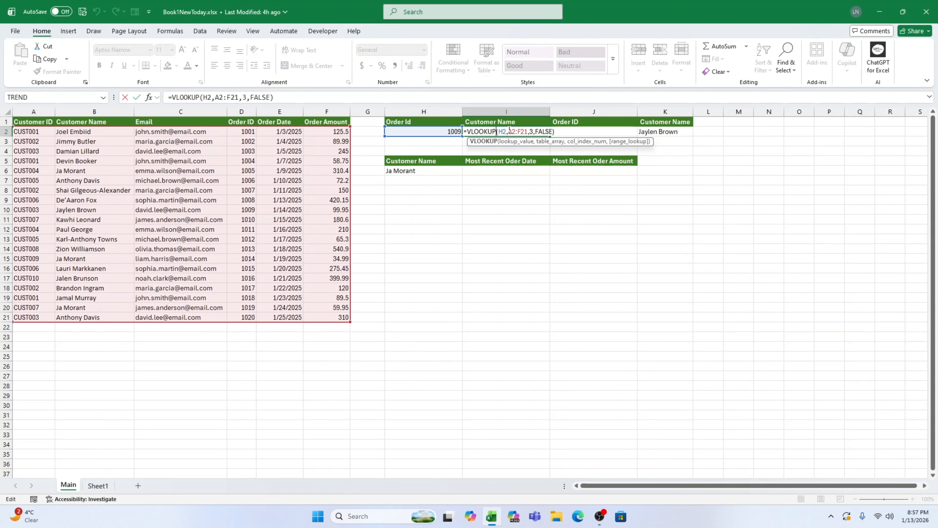
left_click_drag(508, 131, 529, 131)
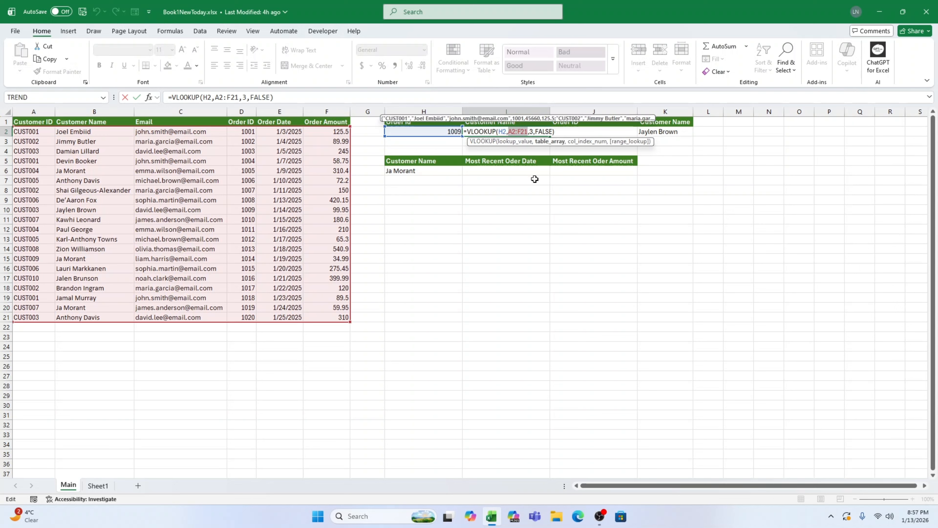
key("End")
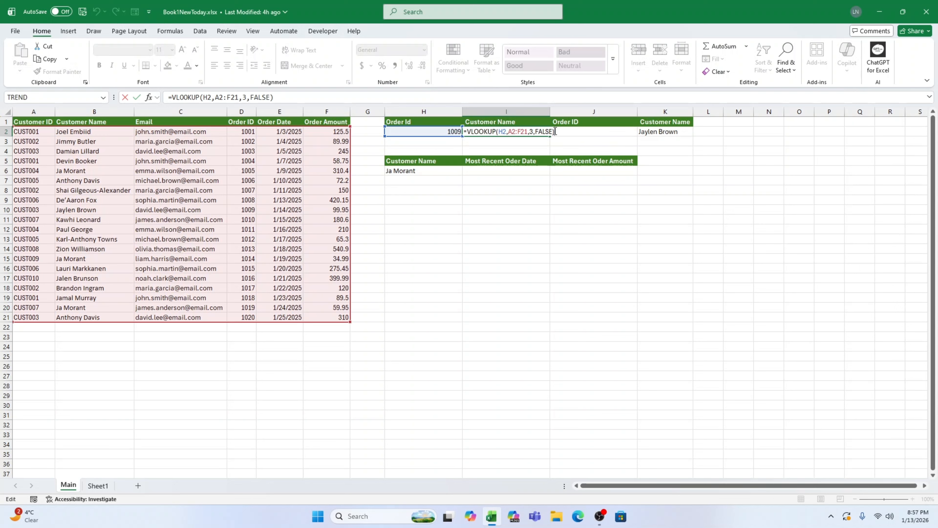
key("Return")
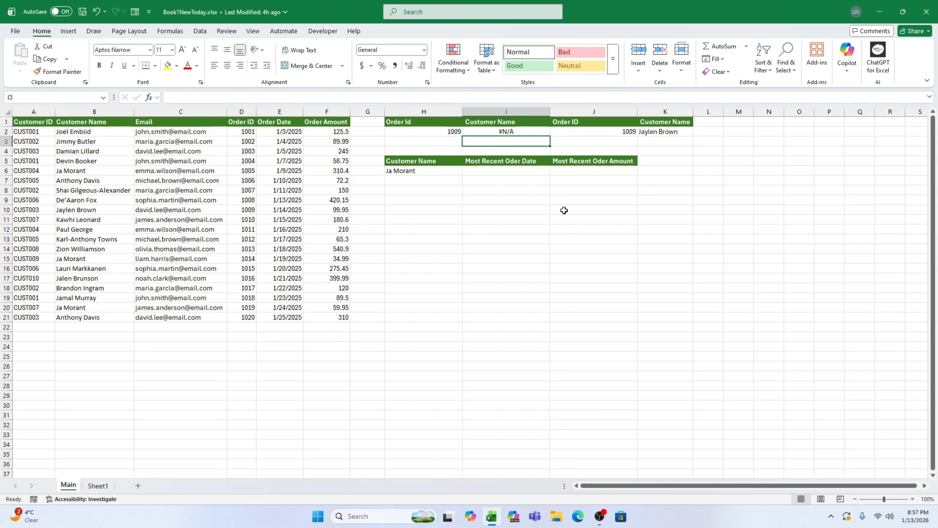
left_click(664, 134)
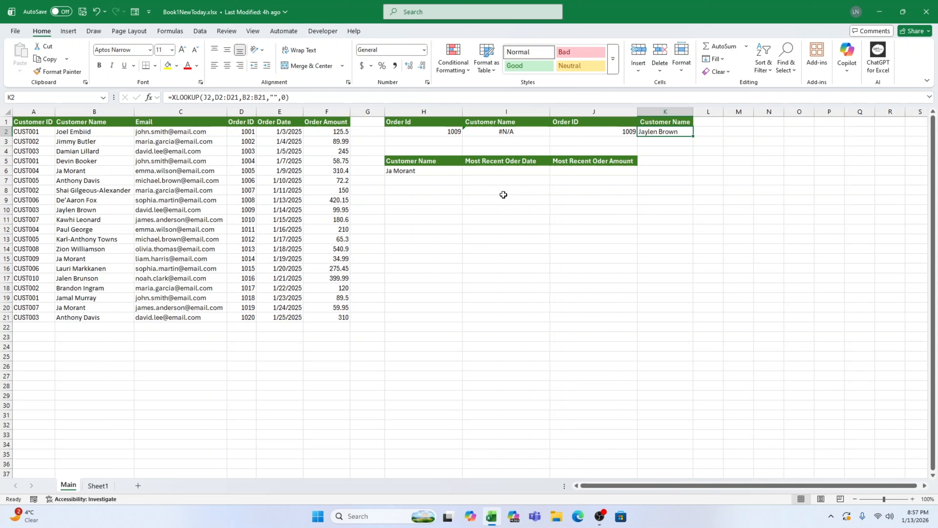
- Examine the order rows of the customer named in H6, comparing the earliest order with the most recent one
left_click(489, 172)
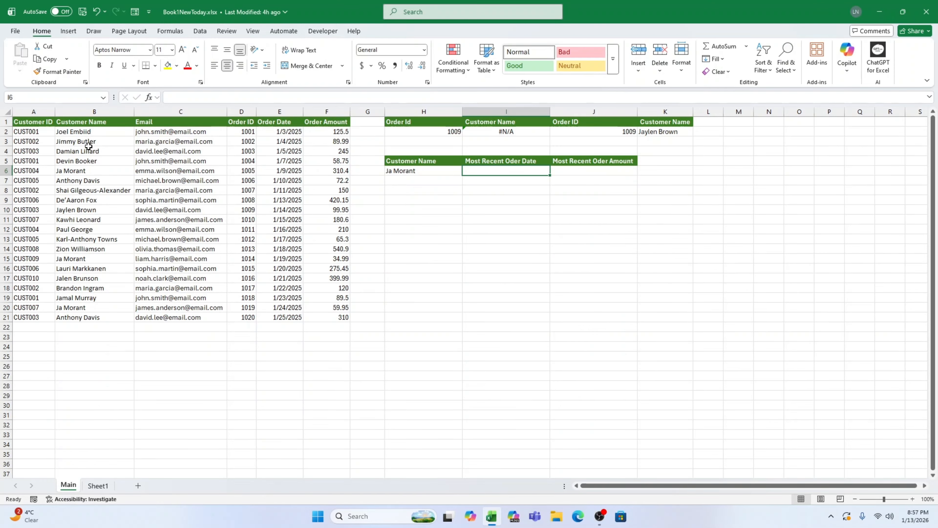
left_click_drag(85, 171, 325, 168)
left_click_drag(77, 258, 345, 258)
left_click_drag(96, 303, 341, 304)
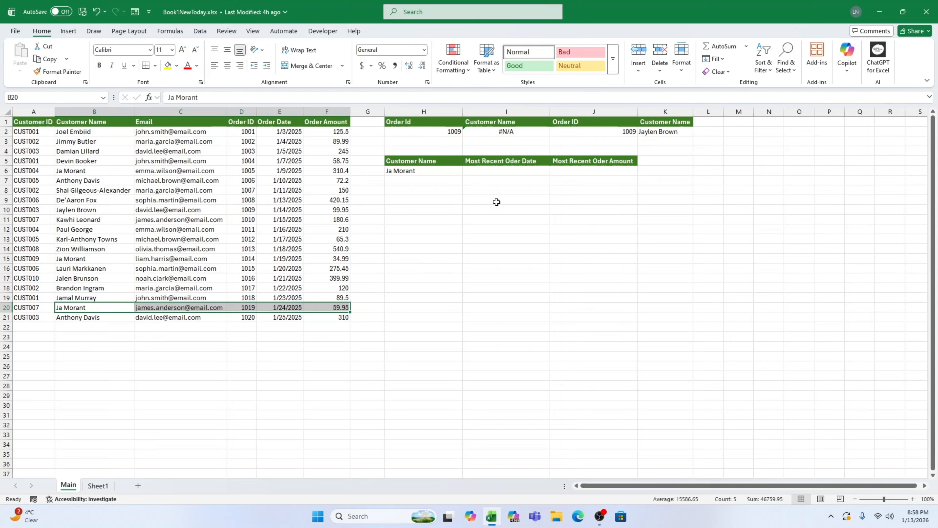
left_click(503, 173)
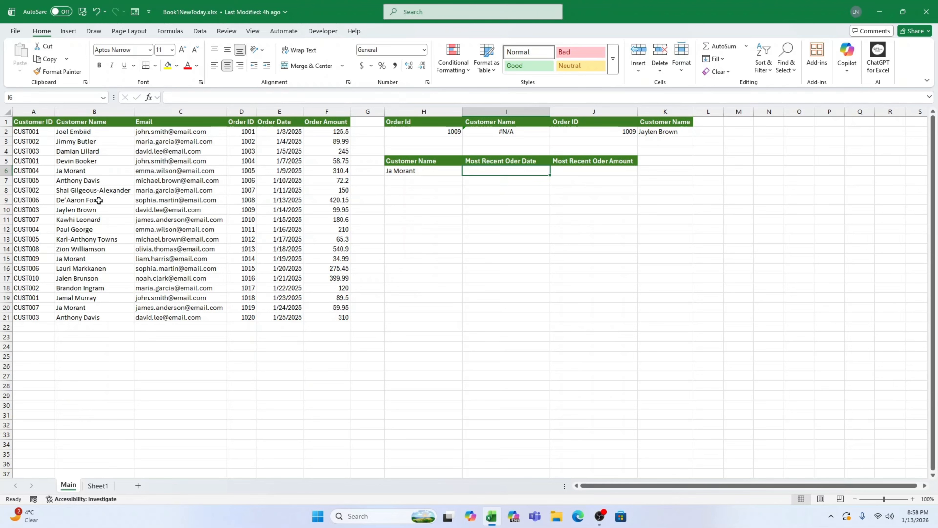
left_click_drag(74, 169, 340, 168)
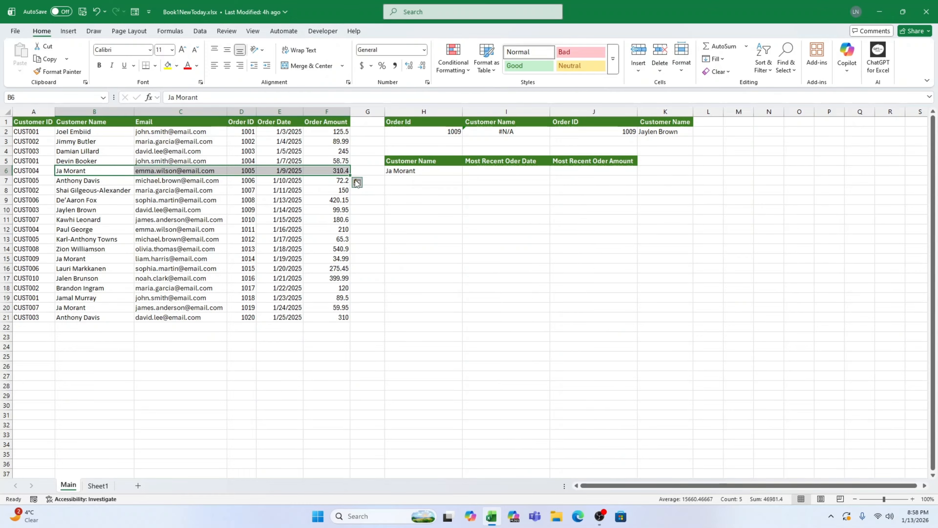
left_click_drag(77, 310, 337, 312)
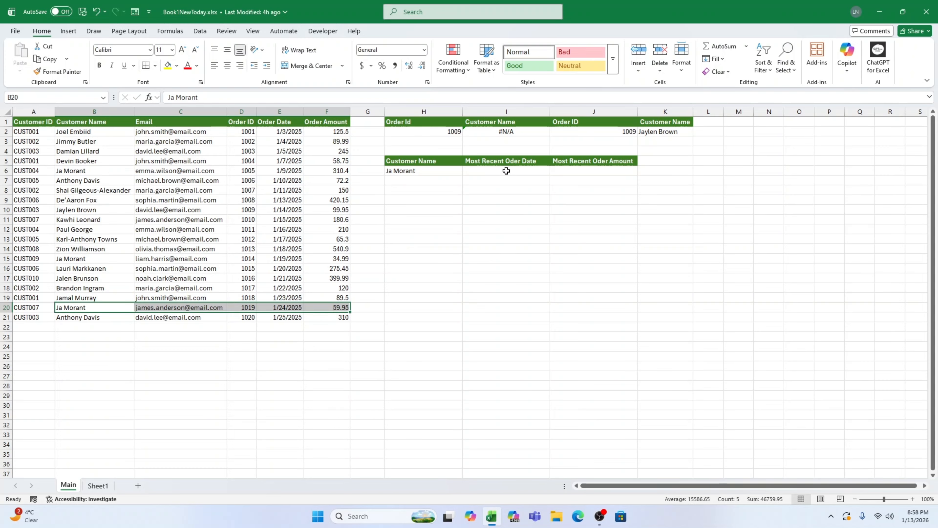
- Begin an XLOOKUP in I6 that looks up H6 in the names B2:B21 and returns order dates from E2:E21
left_click(506, 170)
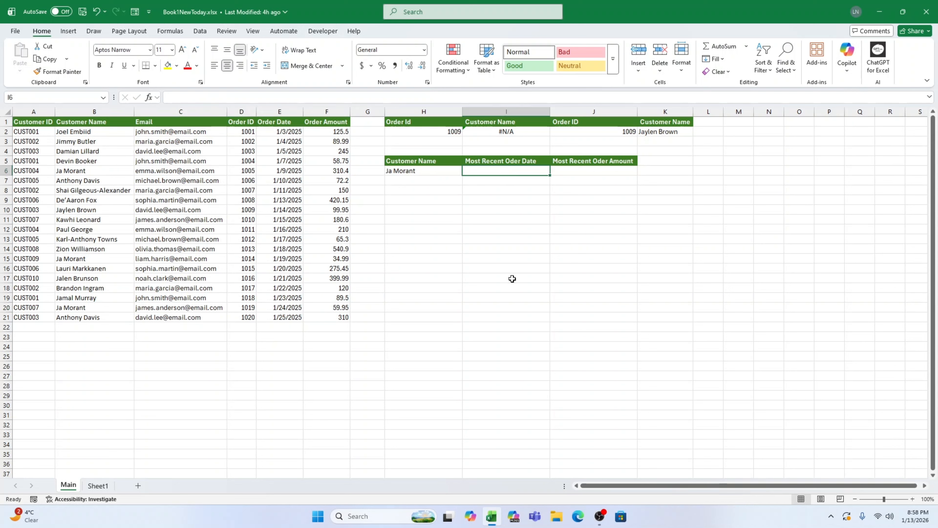
type("=")
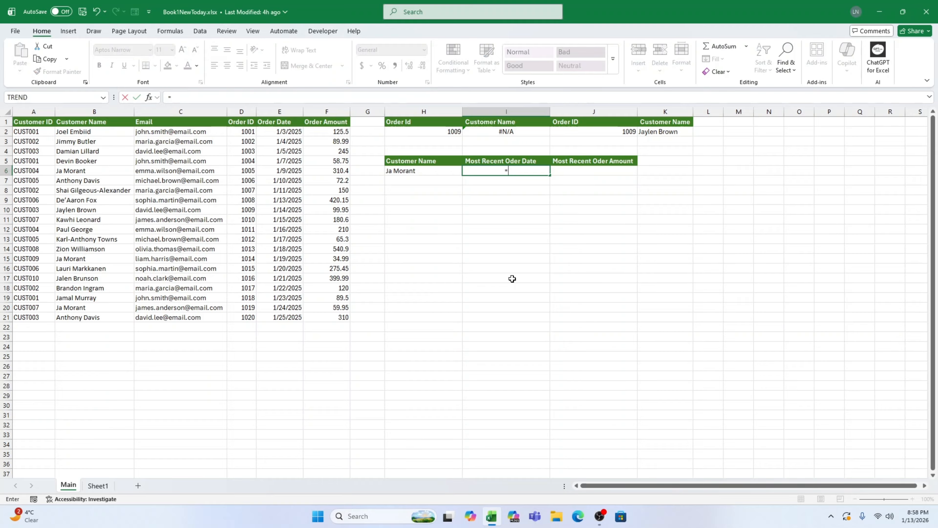
type("XLO")
key("Tab")
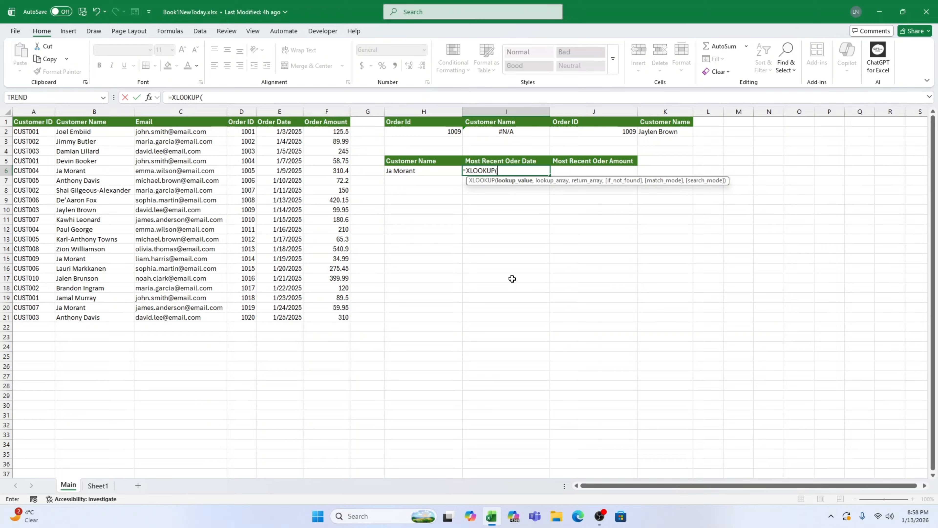
left_click(407, 171)
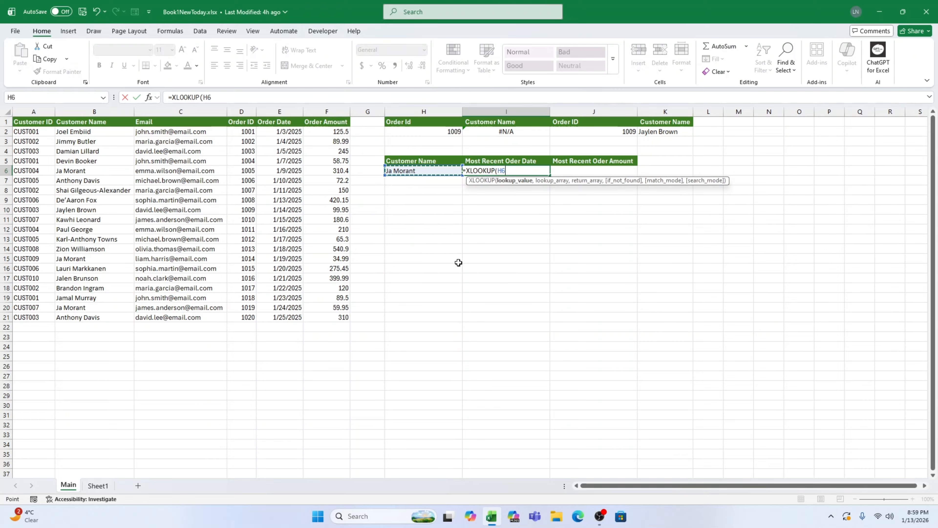
type(",")
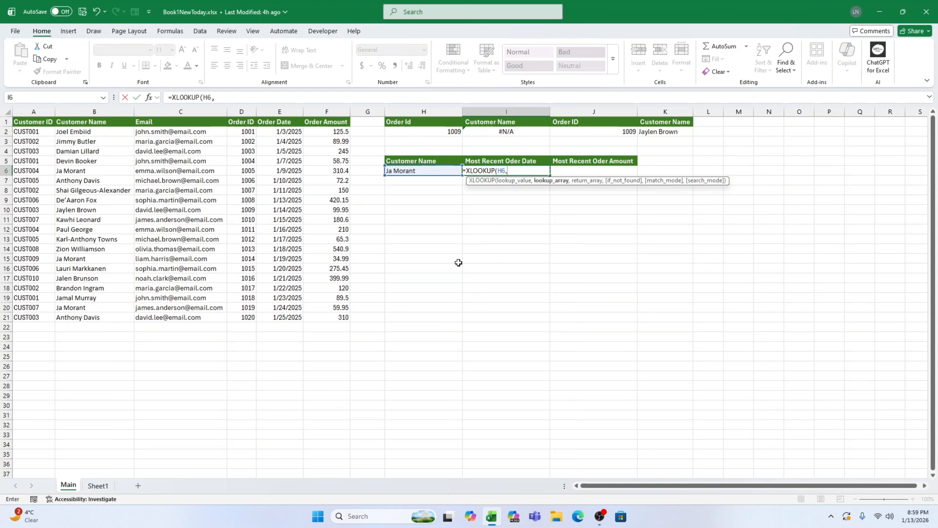
left_click_drag(92, 132, 81, 319)
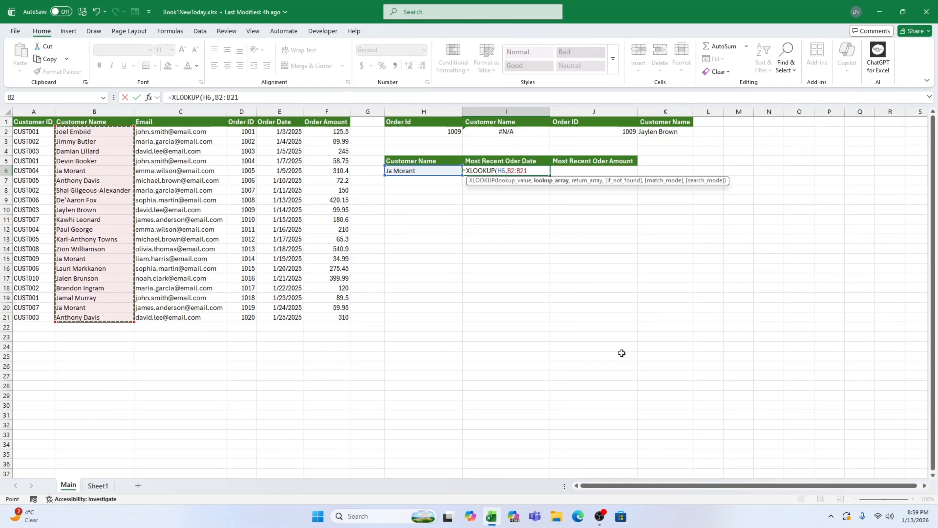
type(",")
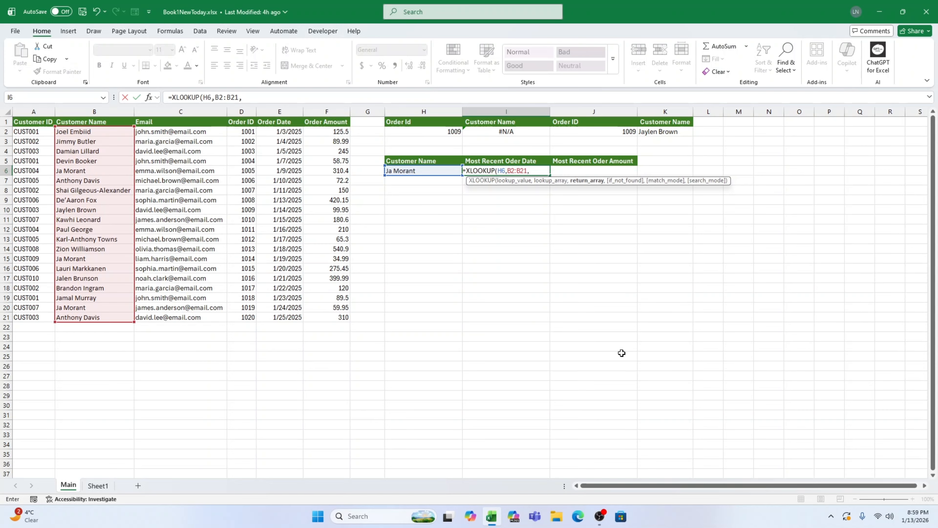
left_click_drag(287, 128, 290, 318)
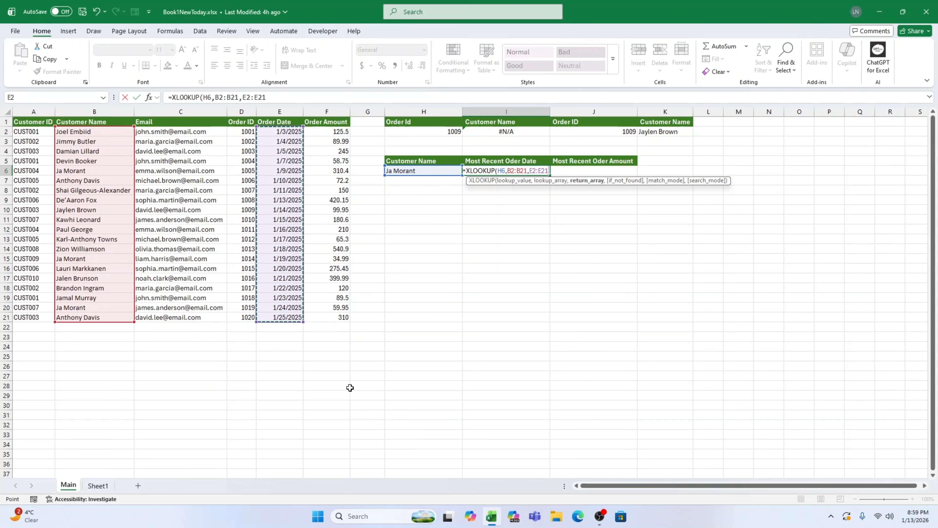
- Complete the XLOOKUP in I6 with an empty string for no match, exact match 0 and last-to-first search mode -1
type(",")
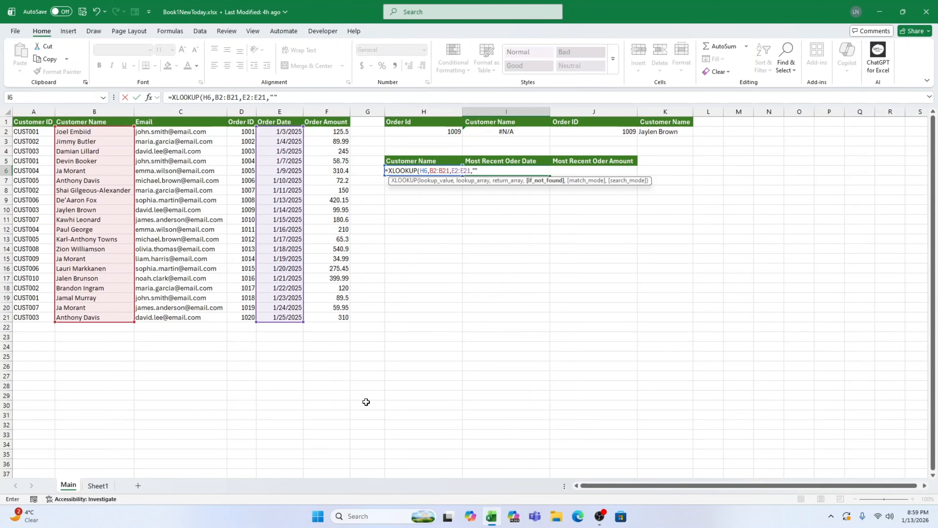
type(",")
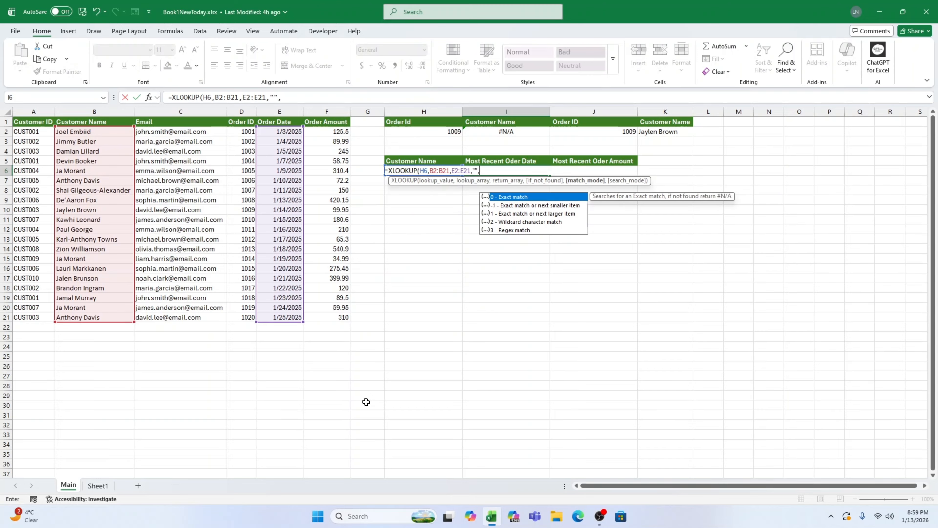
type("0")
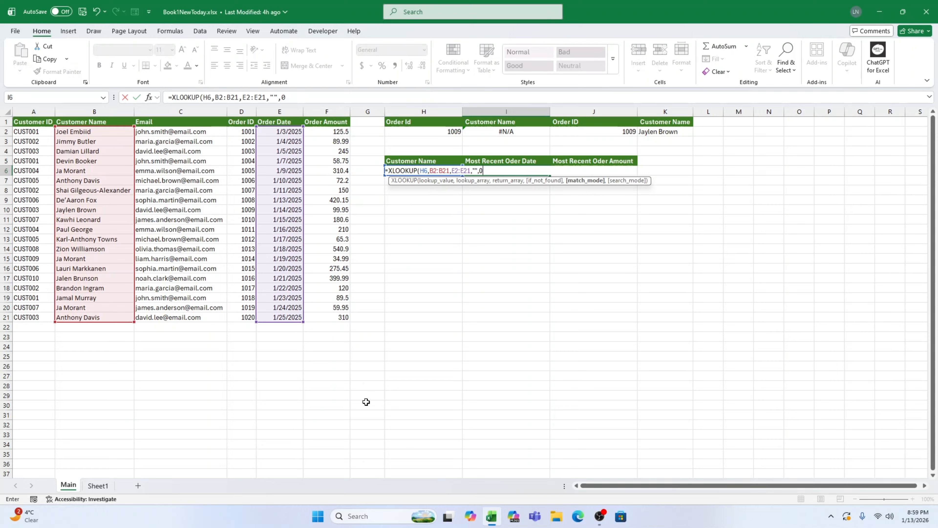
type(",")
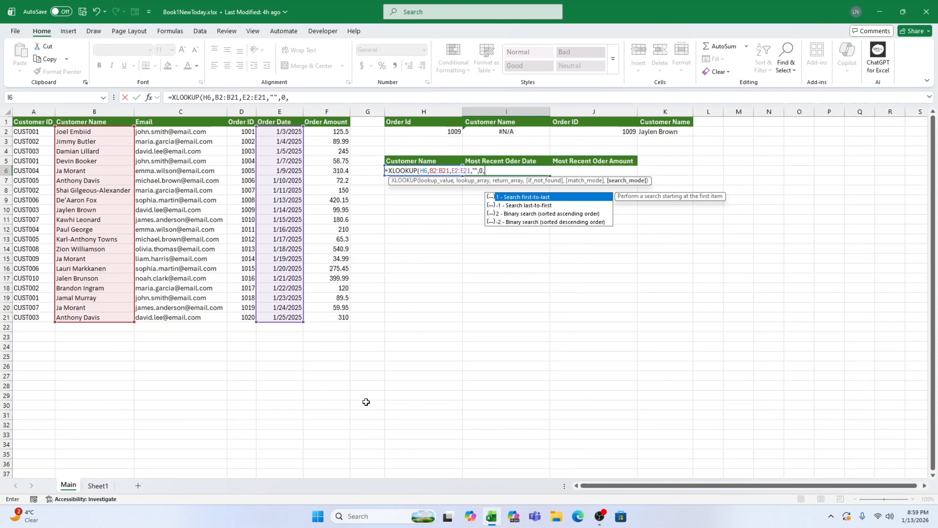
key("Down")
key("Down")
key("Down")
key("Up")
key("Up")
key("Up")
key("Down")
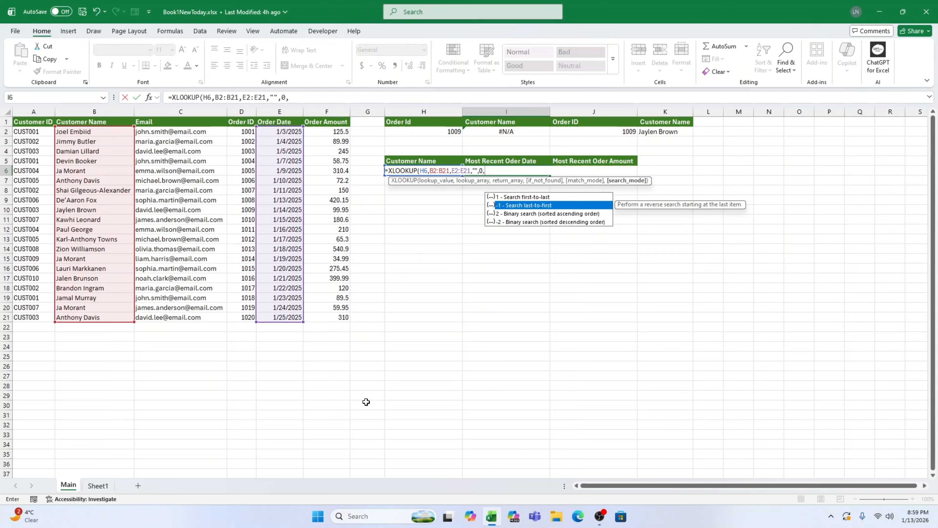
key("Tab")
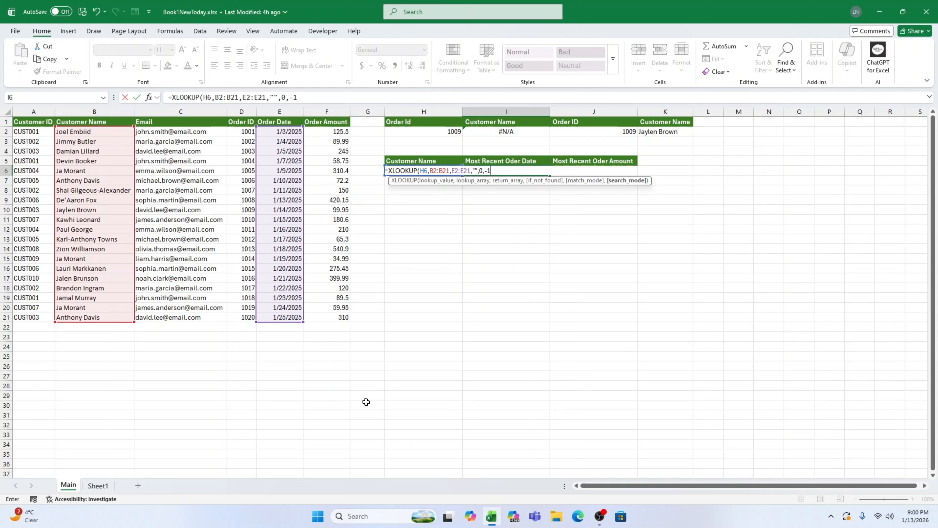
type(")")
key("ctrl+Return")
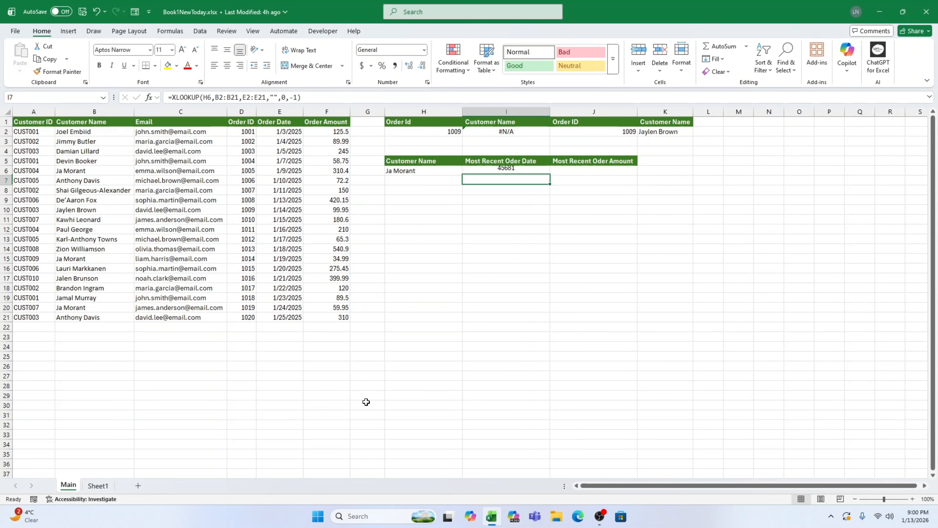
- Format the result in I6 as Short Date and check it against the customer's last order in row 20
left_click(421, 49)
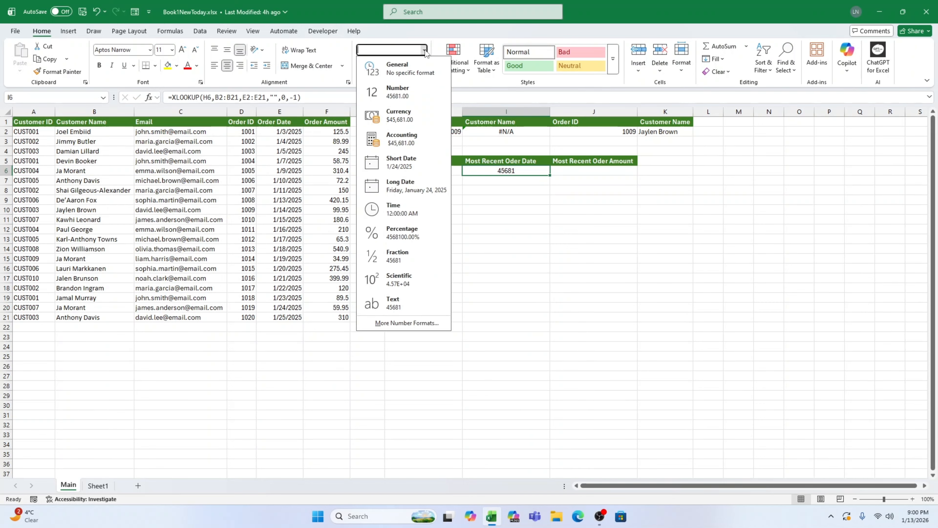
left_click(406, 163)
left_click_drag(116, 306, 324, 308)
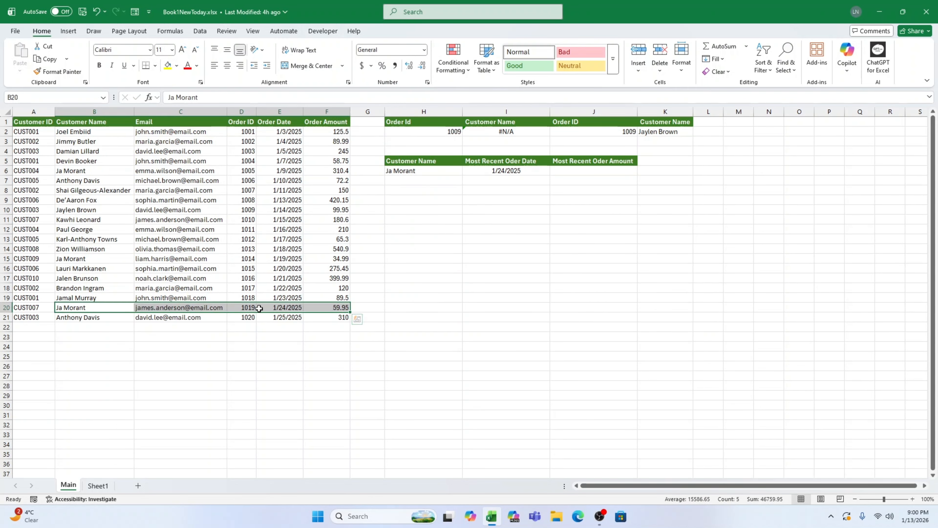
- Copy the customer name from B7 into the lookup cell H6
left_click(95, 179)
right_click(97, 179)
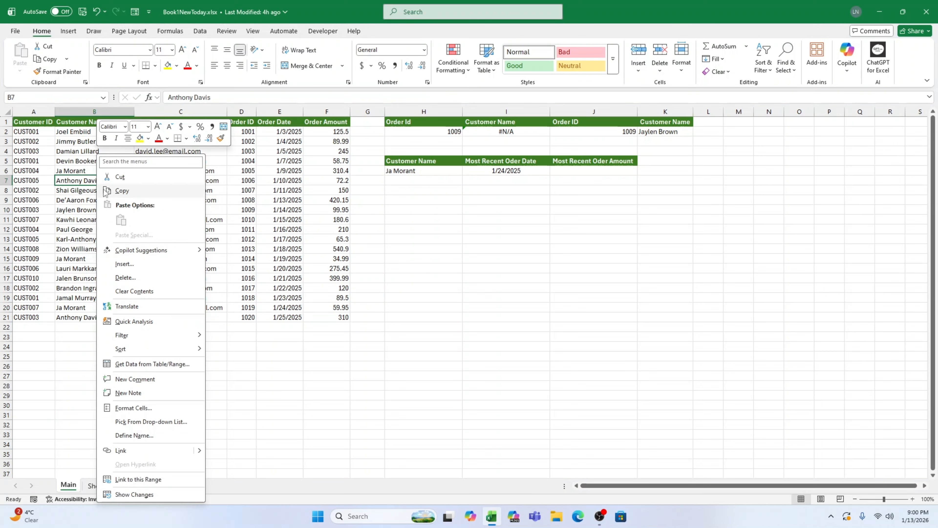
left_click(122, 192)
left_click(421, 171)
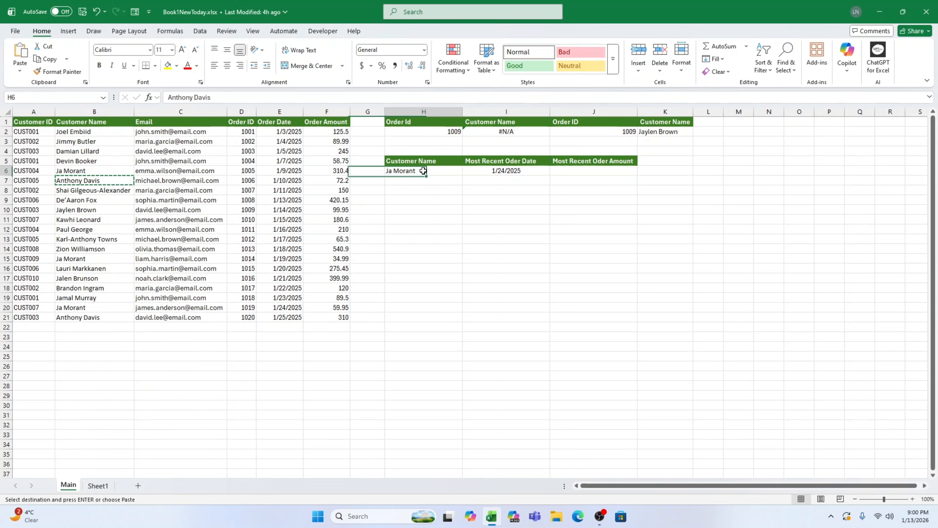
right_click(421, 171)
left_click(453, 217)
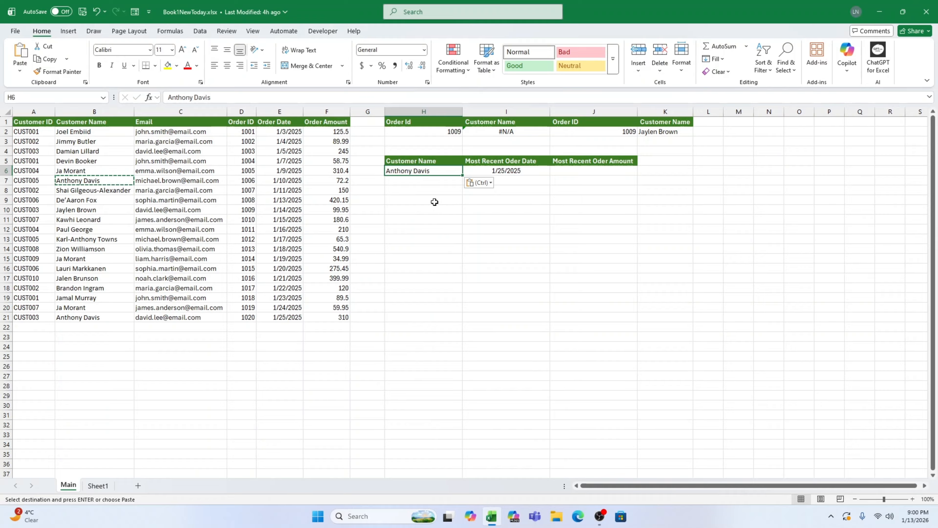
- Compare the customer's orders in rows 7 and 21 with the date in I6, and review the XLOOKUP formula behind it
left_click_drag(82, 179, 347, 181)
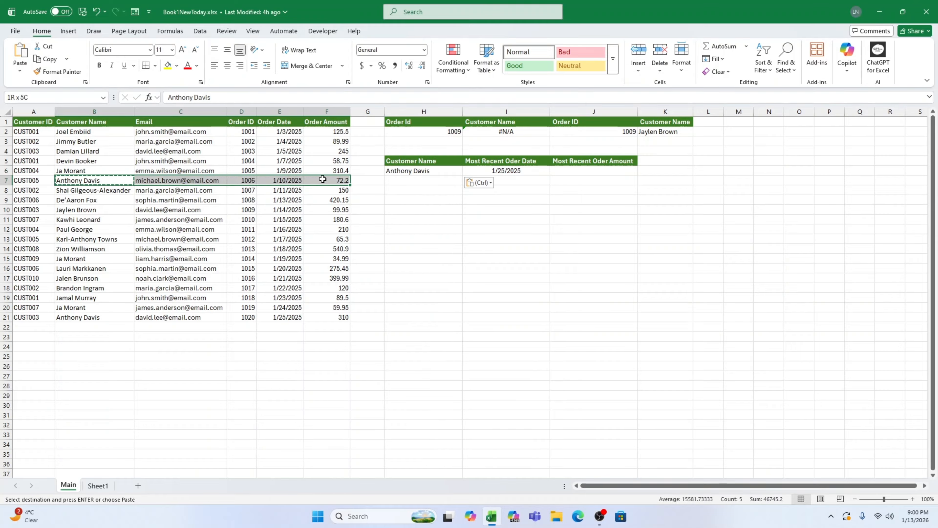
left_click_drag(92, 317, 339, 317)
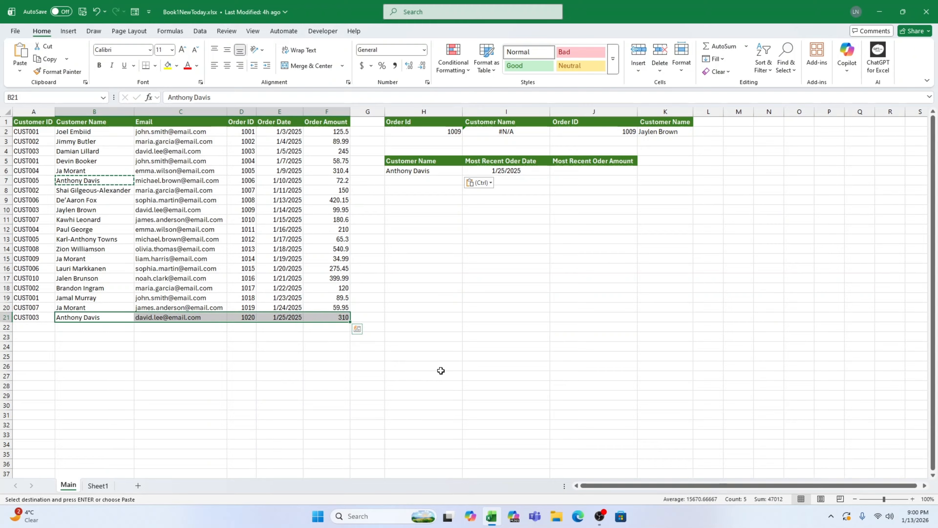
left_click(482, 348)
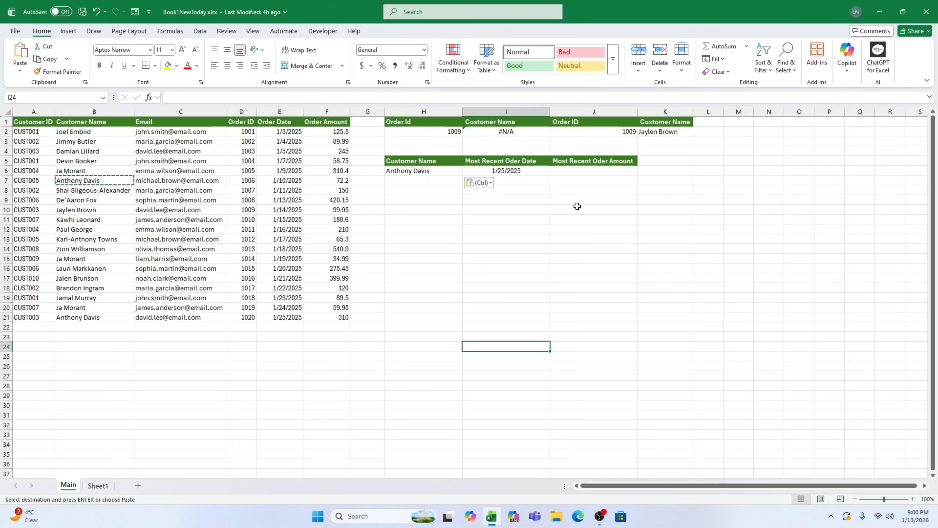
left_click(580, 170)
left_click(509, 171)
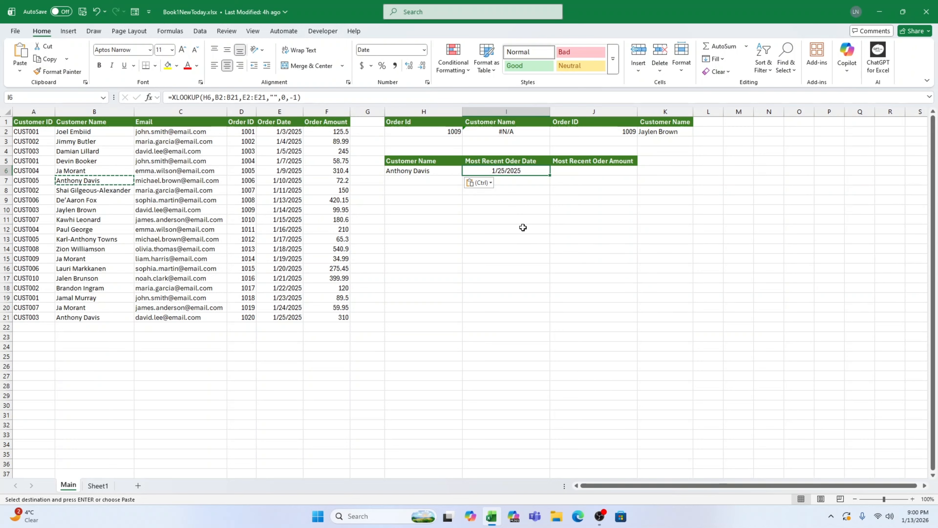
left_click(559, 300)
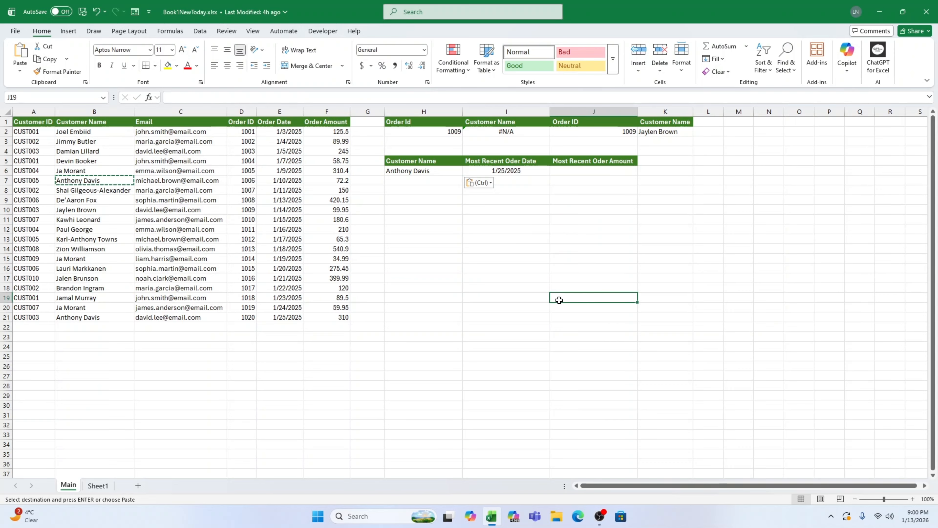
type("1")
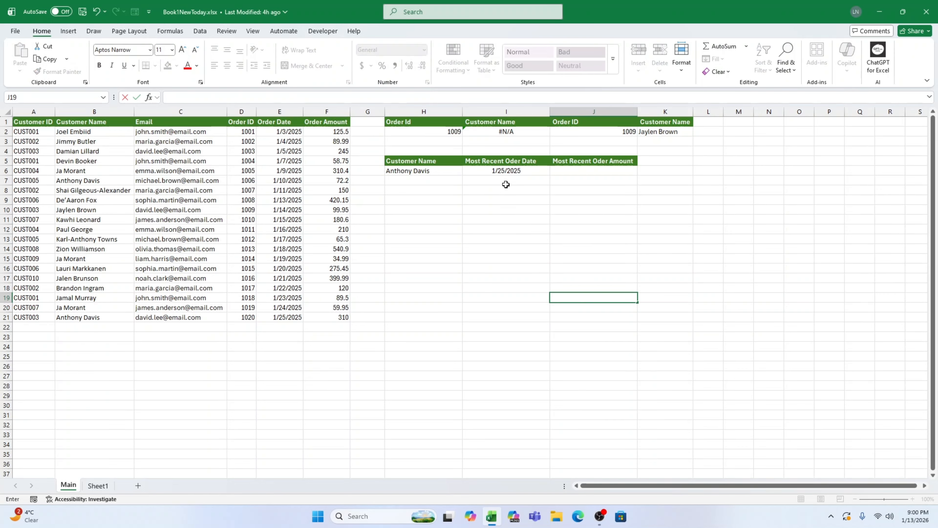
left_click(507, 170)
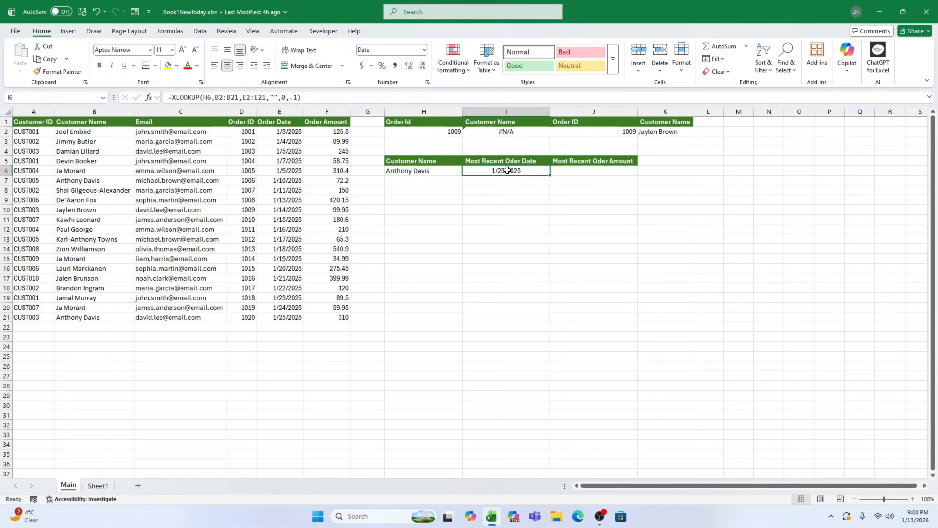
- Extend the XLOOKUP's return array in I6 to E2:F21 to include the order amount, and check the results against row 21
double_click(539, 170)
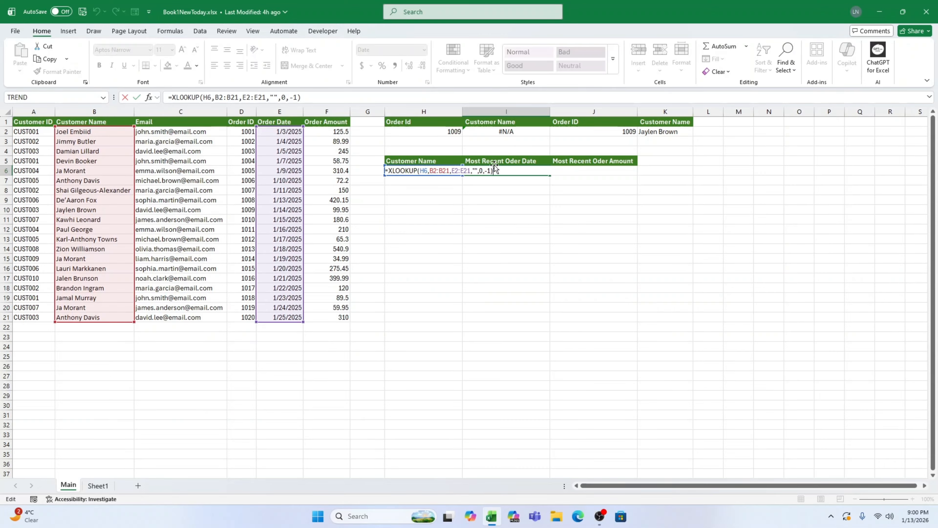
left_click_drag(451, 170, 471, 170)
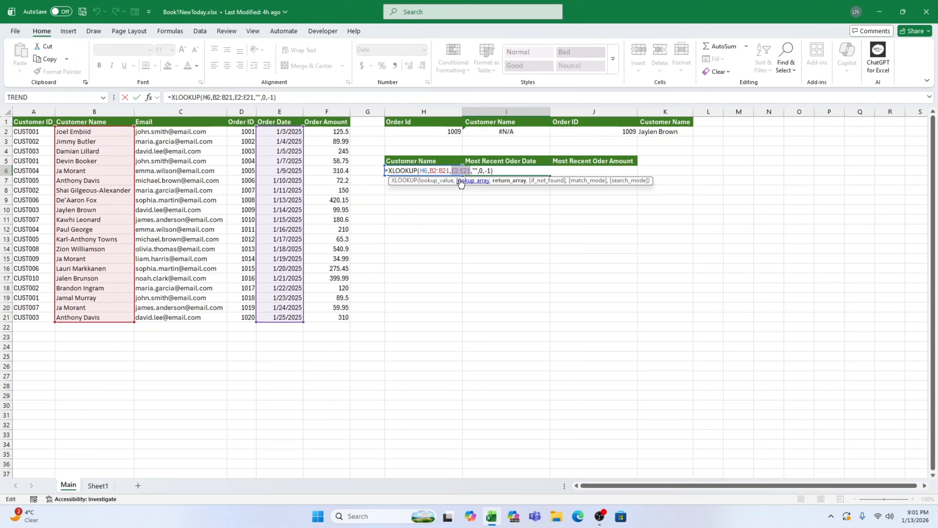
left_click(463, 170)
key("BackSpace")
type("F")
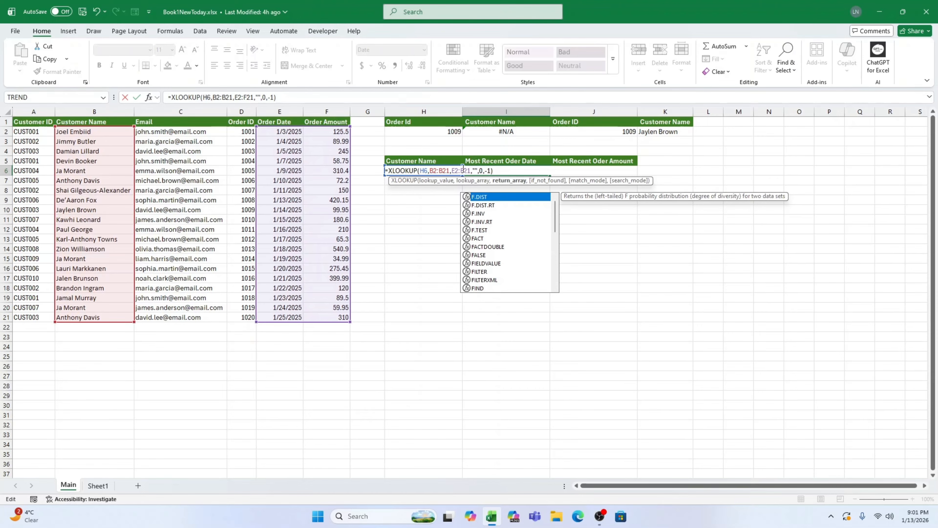
key("Return")
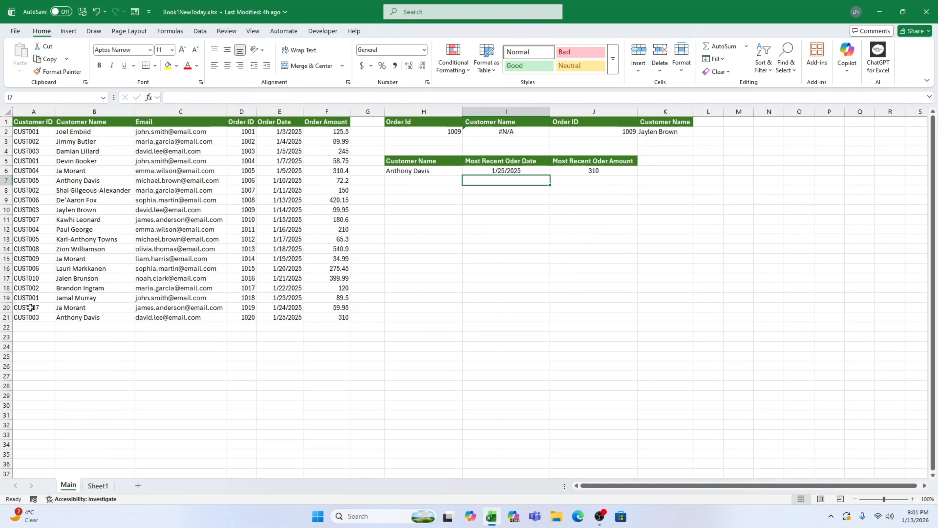
left_click_drag(32, 317, 332, 319)
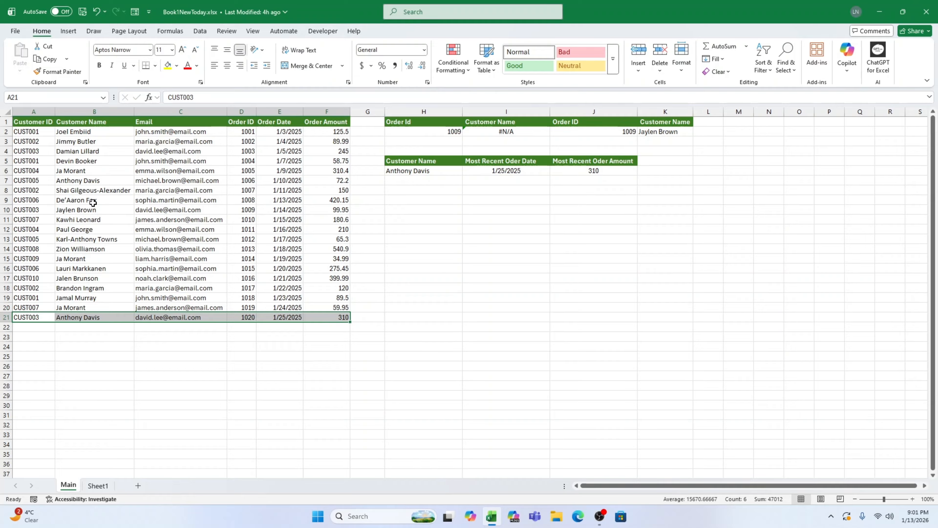
- Copy the customer name from B20 into H6 to test the date and amount lookup
right_click(77, 308)
left_click(103, 190)
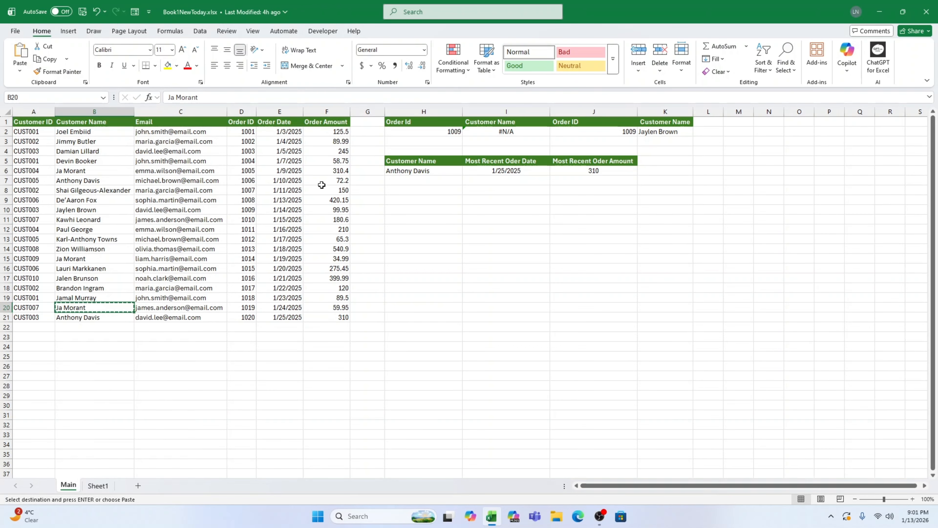
right_click(446, 178)
key("Escape")
right_click(433, 172)
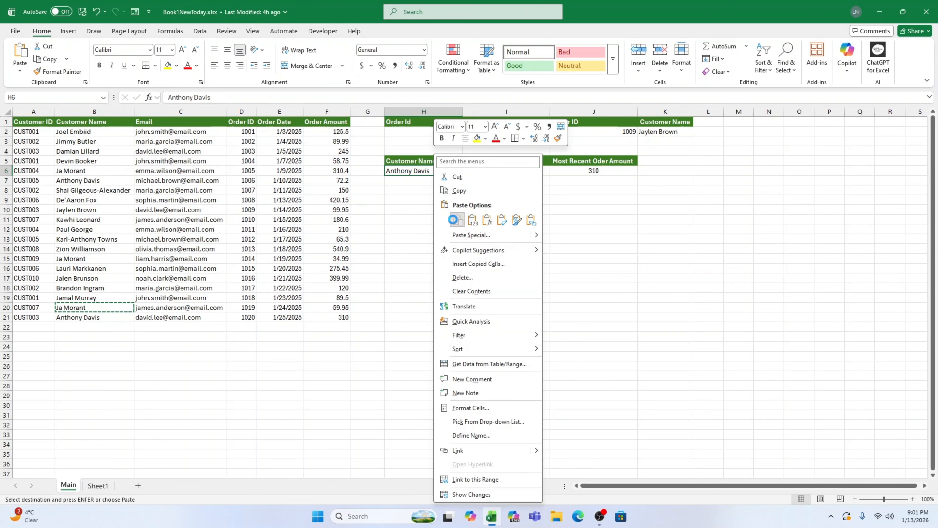
left_click(455, 219)
left_click(443, 238)
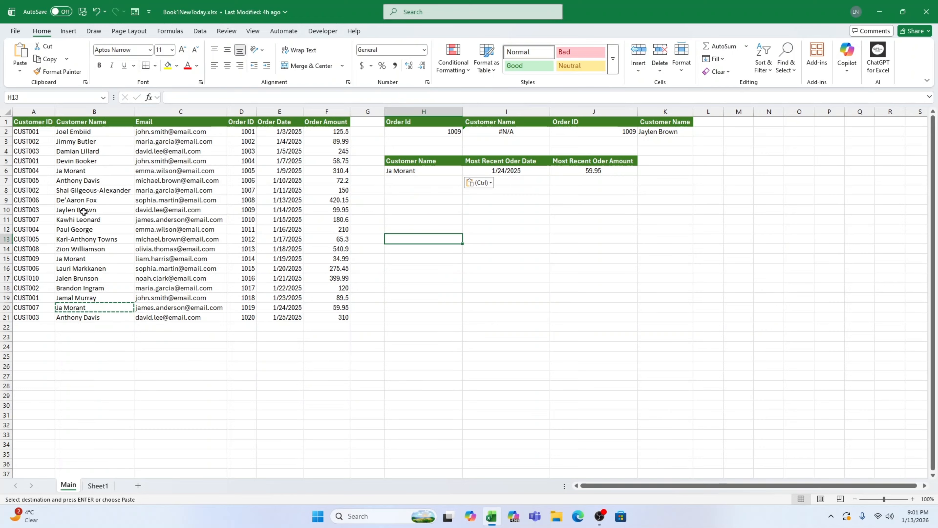
- Copy the customer name from B12 into the lookup cell H6
right_click(85, 229)
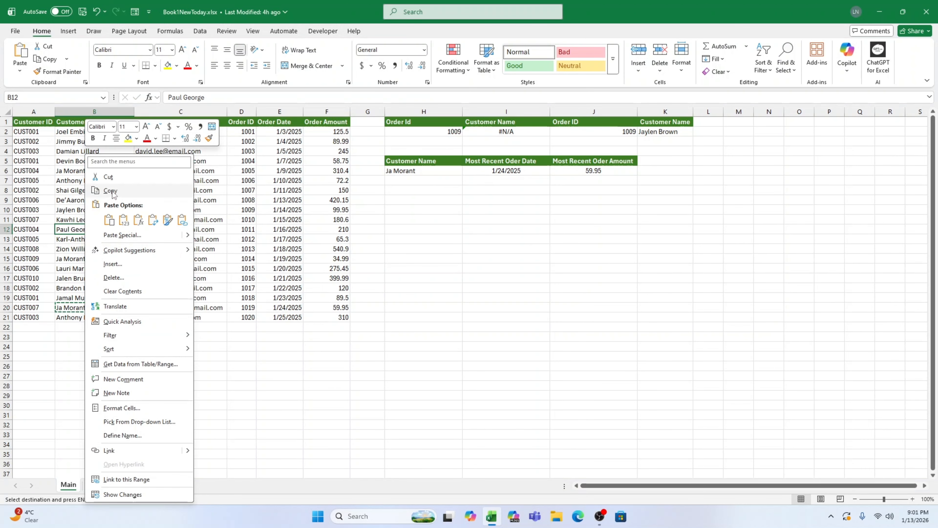
left_click(98, 189)
right_click(420, 173)
left_click(444, 219)
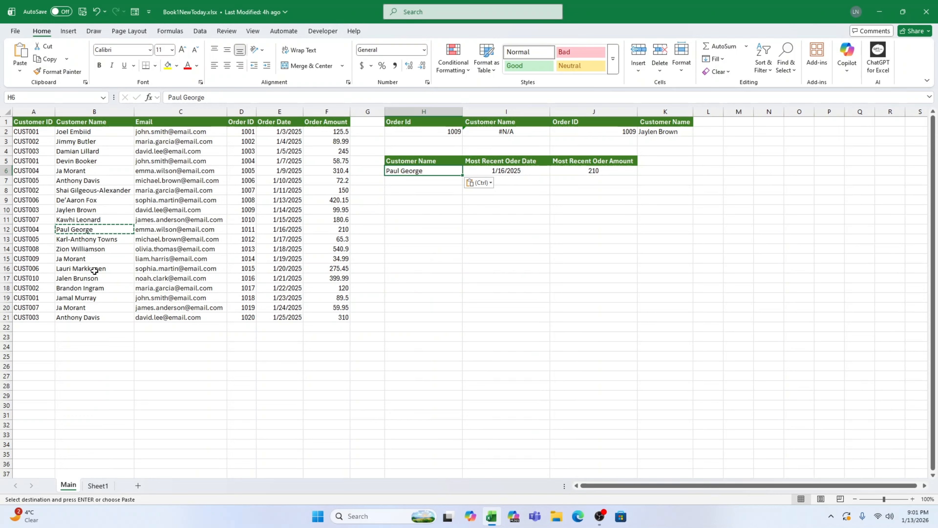
- Paste the name copied from B12 into B17 as well, and compare row 17's order date and amount with the lookup results in row 6
left_click(76, 279)
right_click(75, 279)
left_click(92, 217)
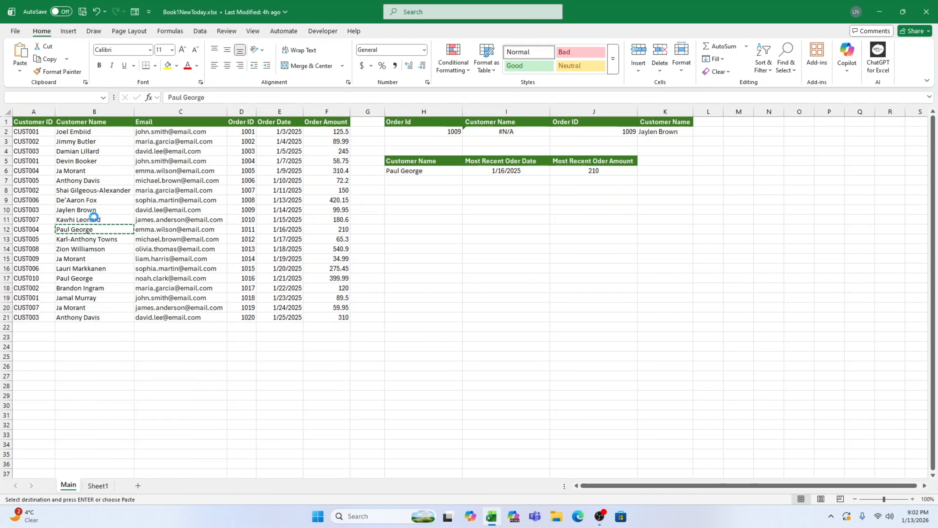
left_click(232, 393)
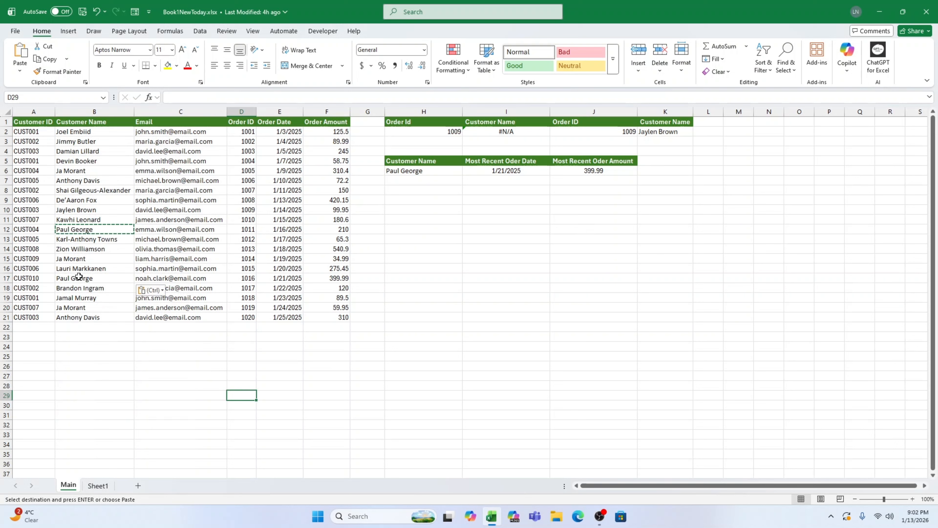
left_click_drag(75, 281, 346, 279)
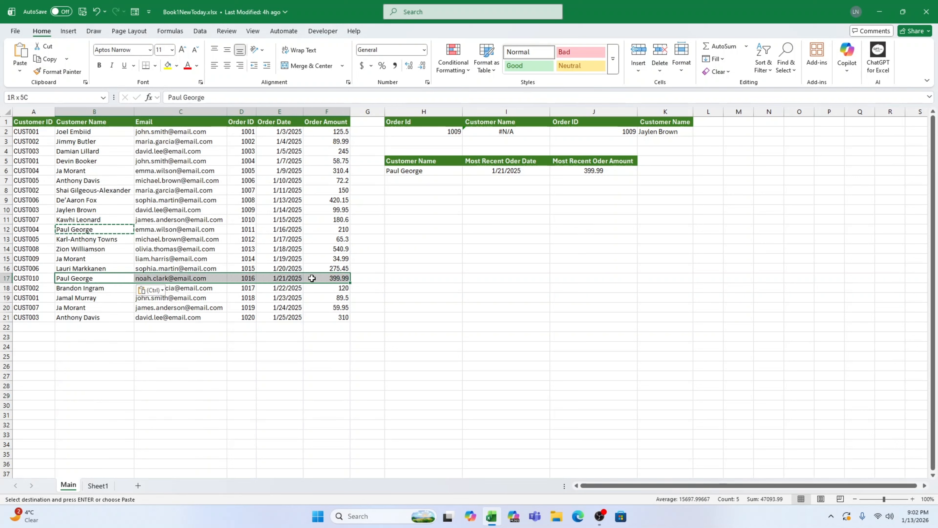
left_click(599, 237)
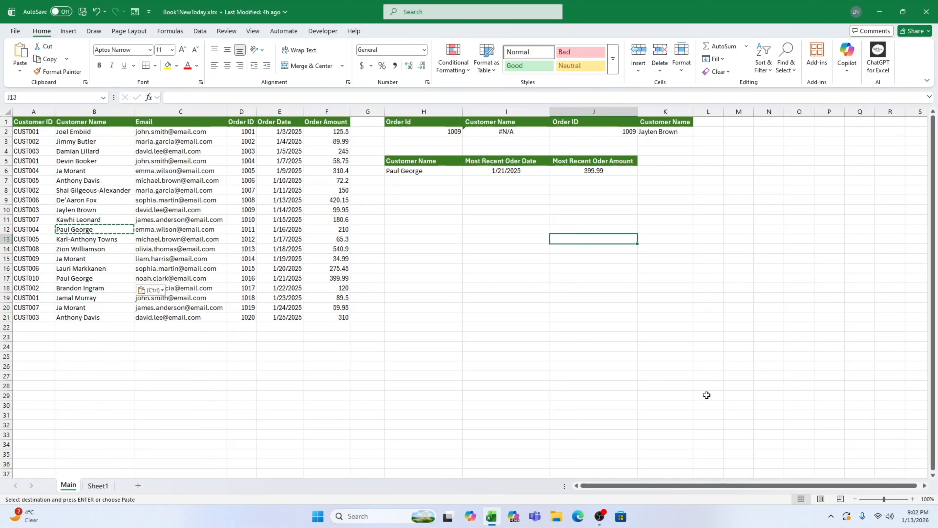
left_click(707, 395)
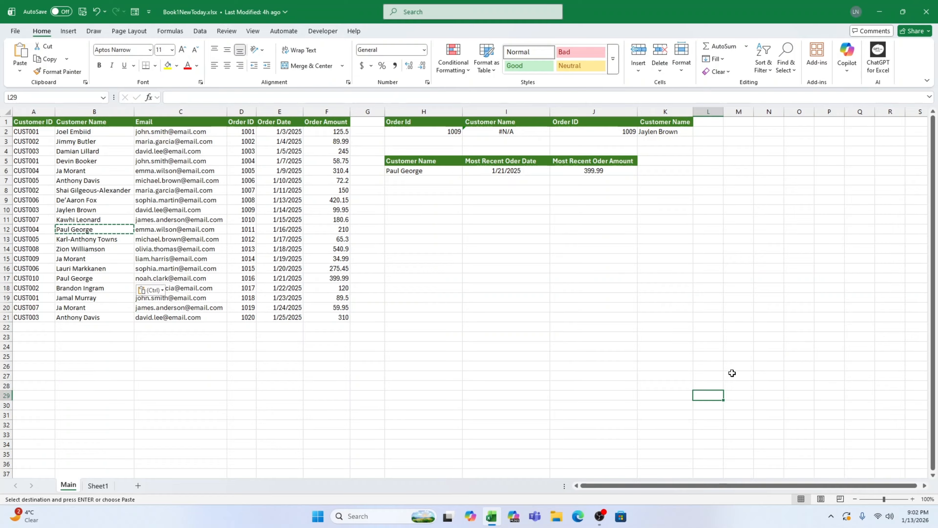